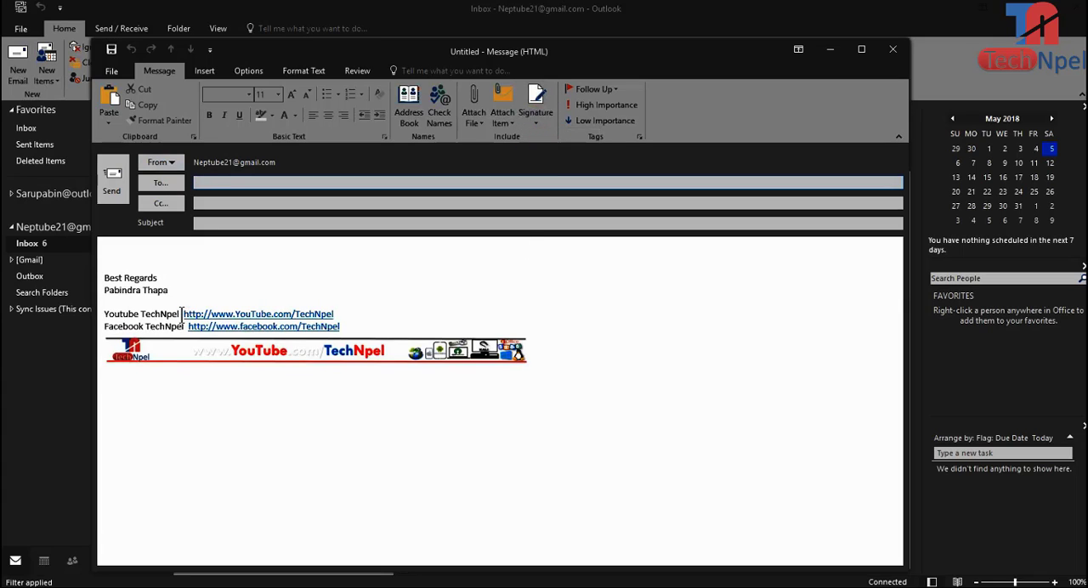
pyautogui.moveTo(181, 314); pyautogui.dragTo(331, 310)
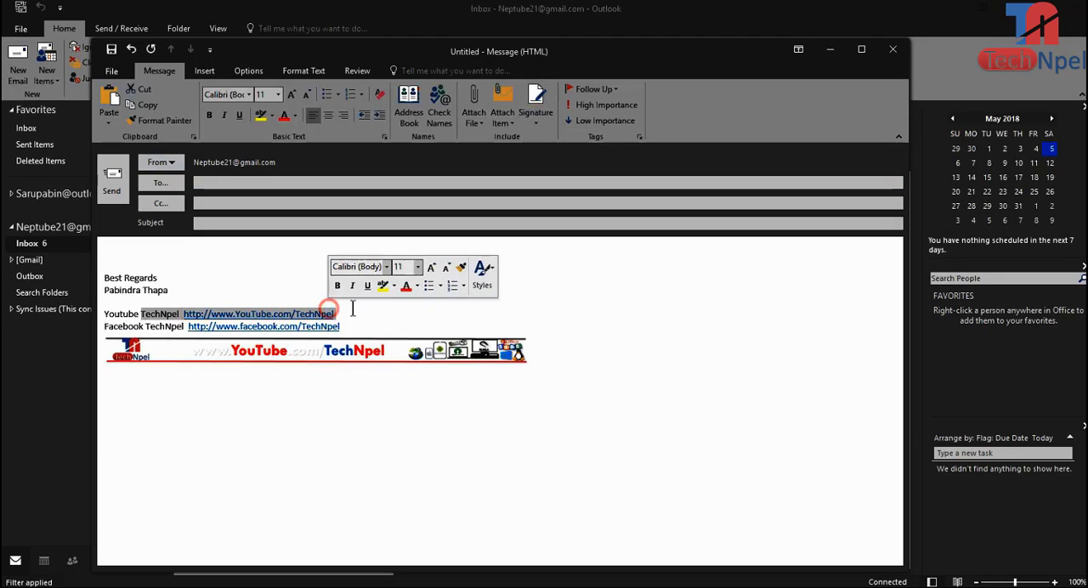
pyautogui.click(352, 311)
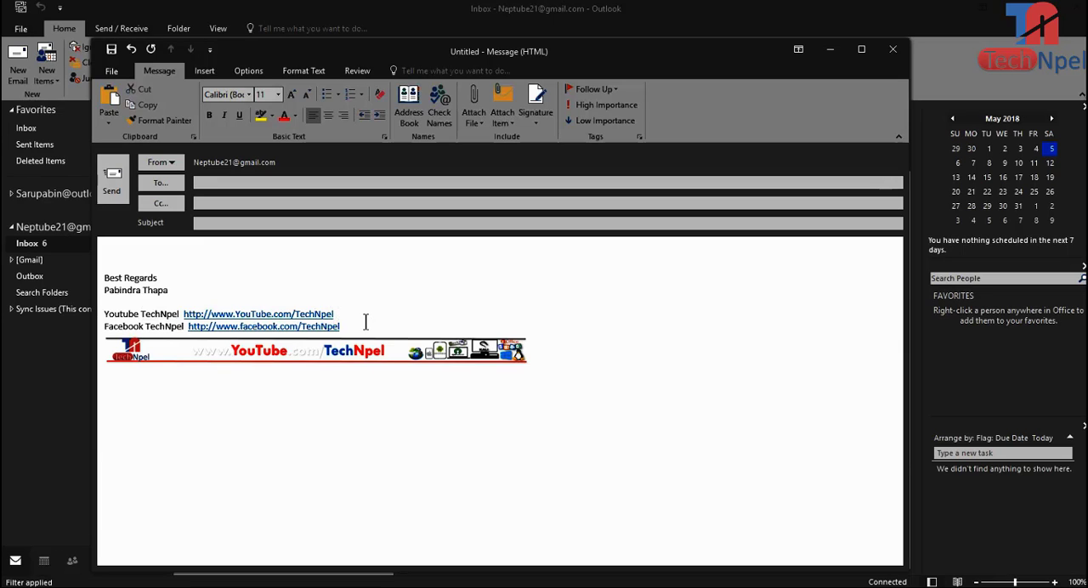
pyautogui.moveTo(344, 315); pyautogui.dragTo(224, 303)
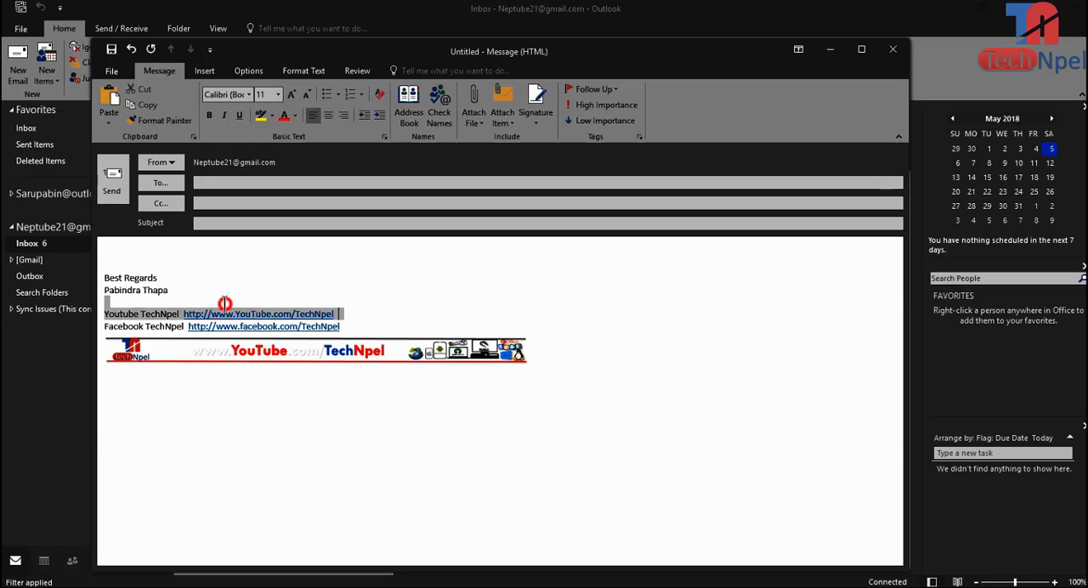
pyautogui.click(282, 420)
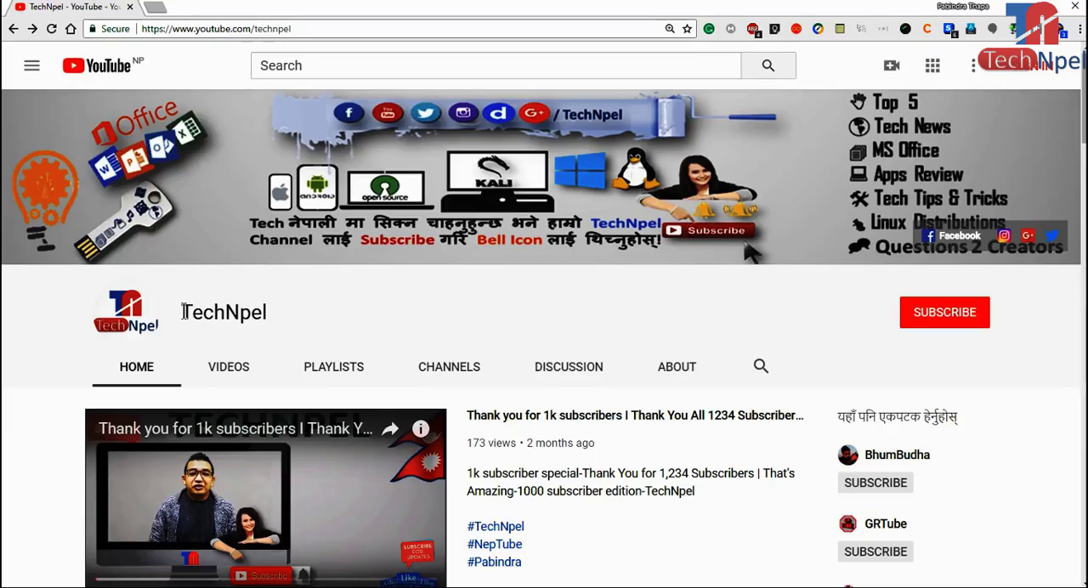
# Step: Look through the video sections on the TechNpel YouTube channel's home page
pyautogui.moveTo(179, 312); pyautogui.dragTo(310, 313)
pyautogui.scroll(-3, 375, 329)
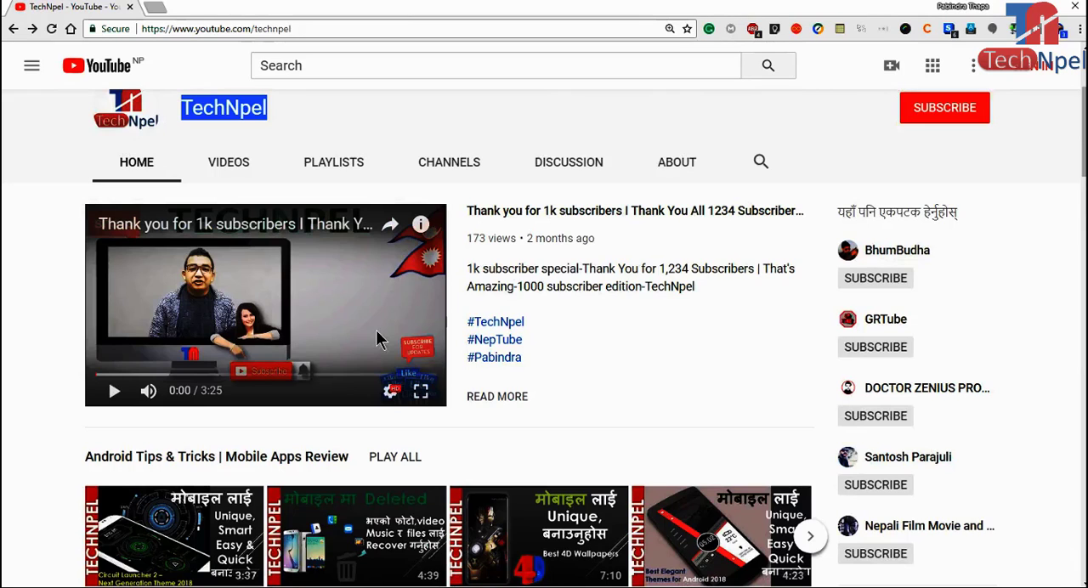
pyautogui.scroll(-3, 379, 339)
pyautogui.scroll(-2, 378, 338)
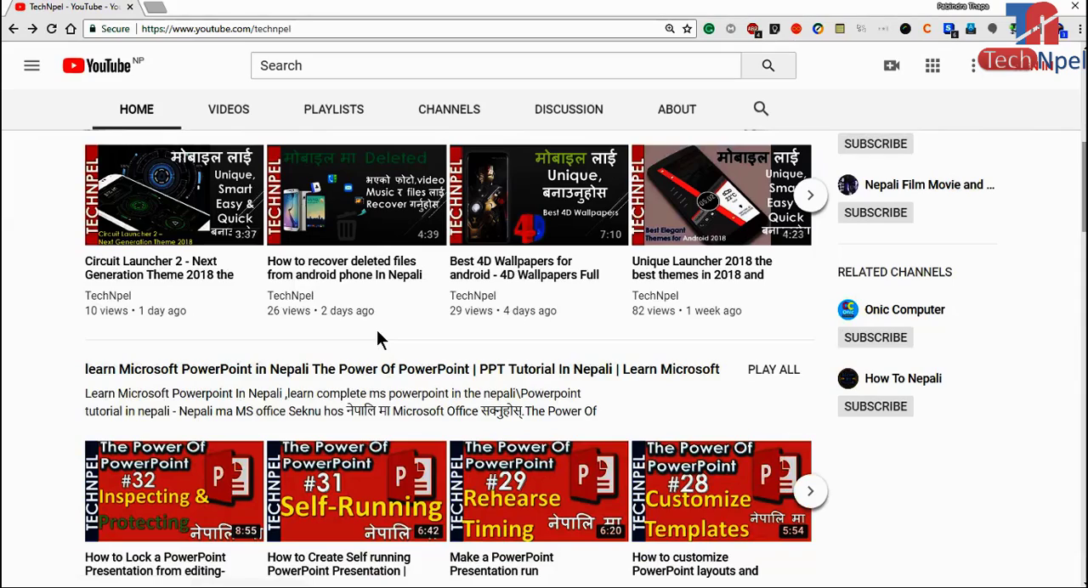
pyautogui.scroll(-2, 379, 337)
pyautogui.scroll(-2, 384, 337)
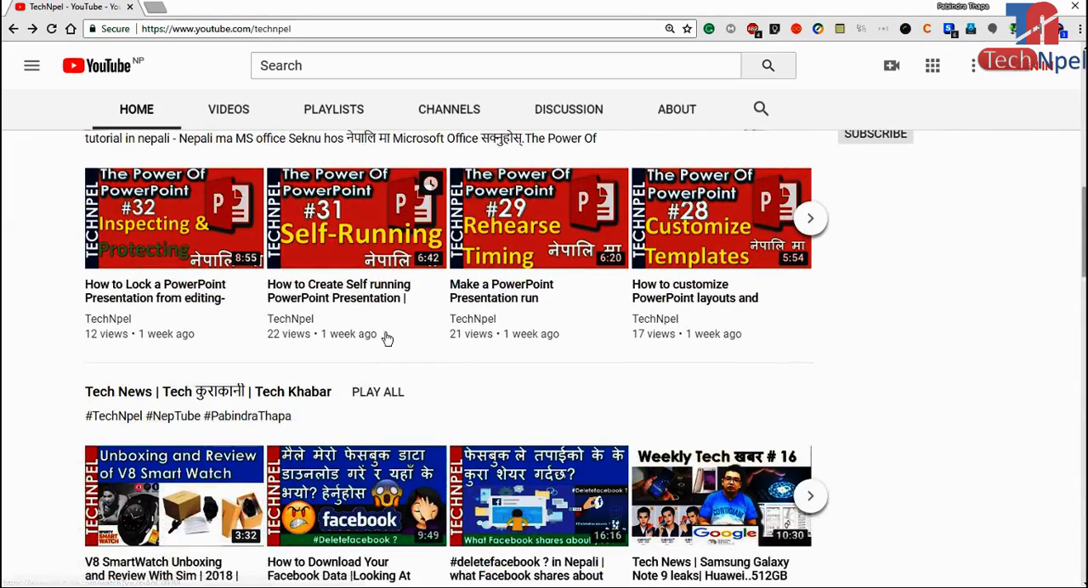
pyautogui.scroll(-2, 387, 338)
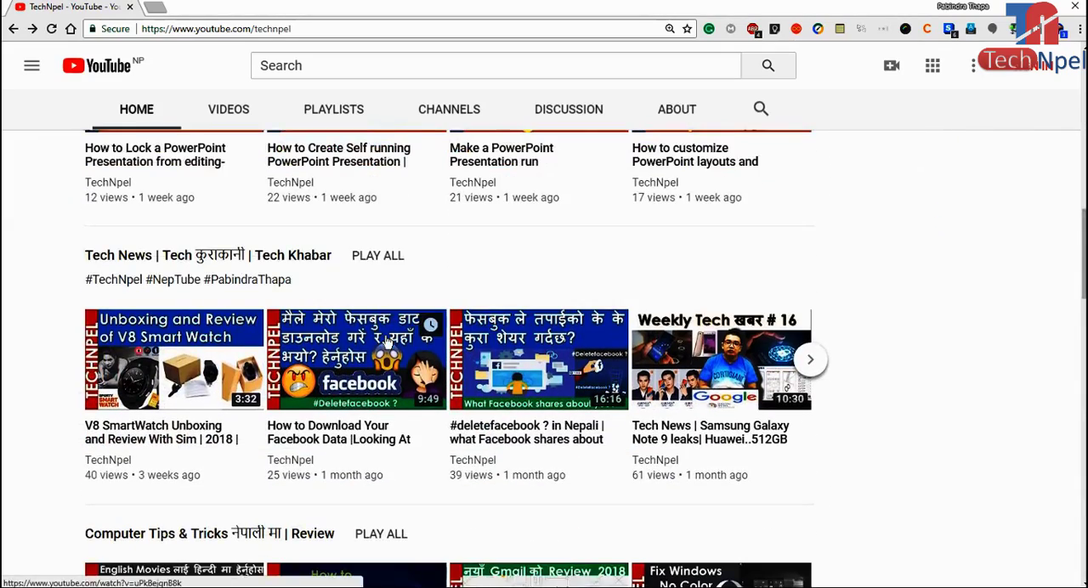
pyautogui.scroll(-2, 388, 341)
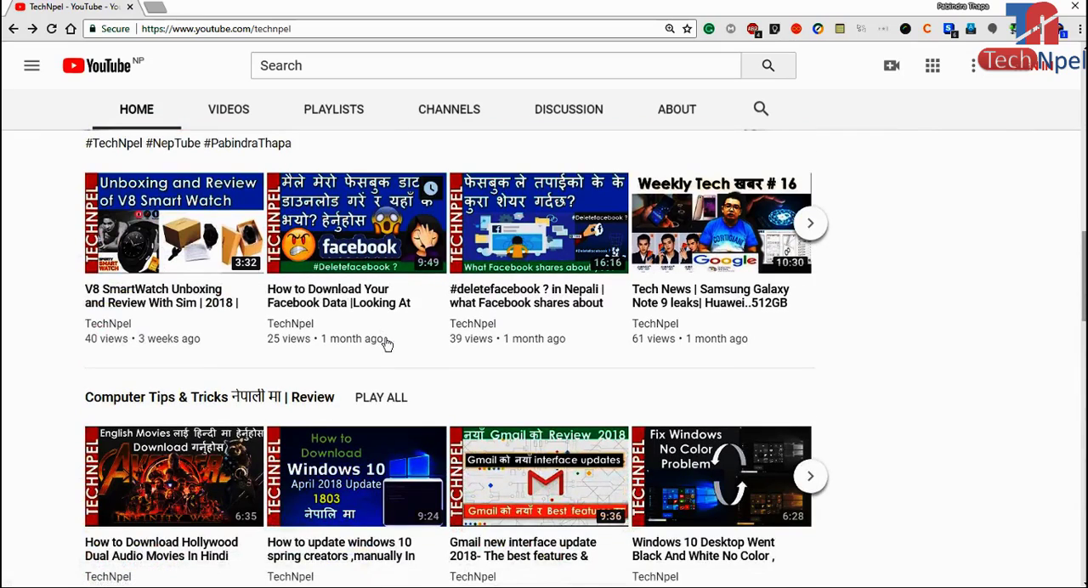
pyautogui.scroll(-5, 387, 343)
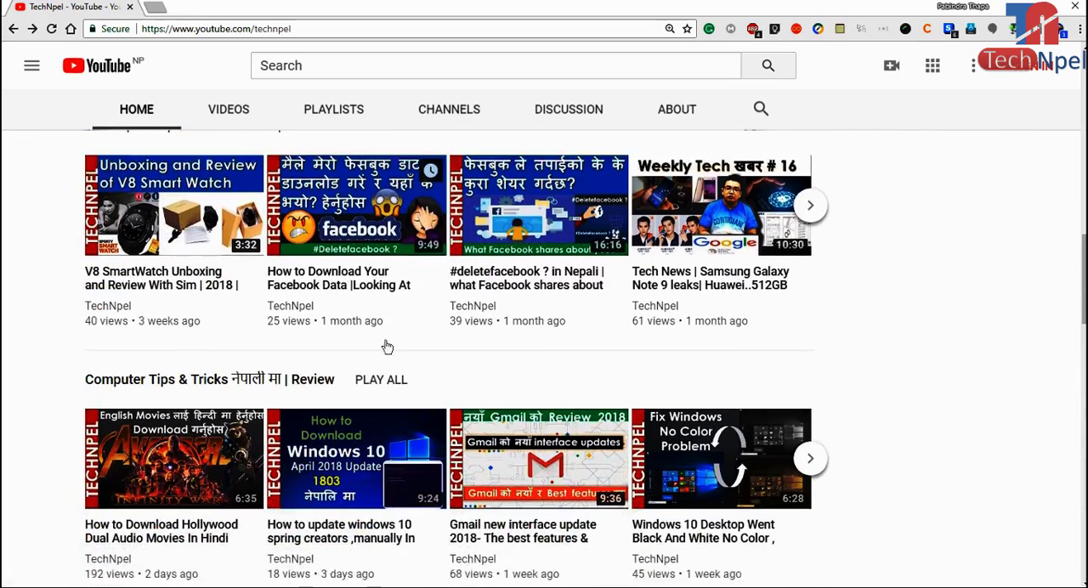
pyautogui.scroll(-7, 388, 345)
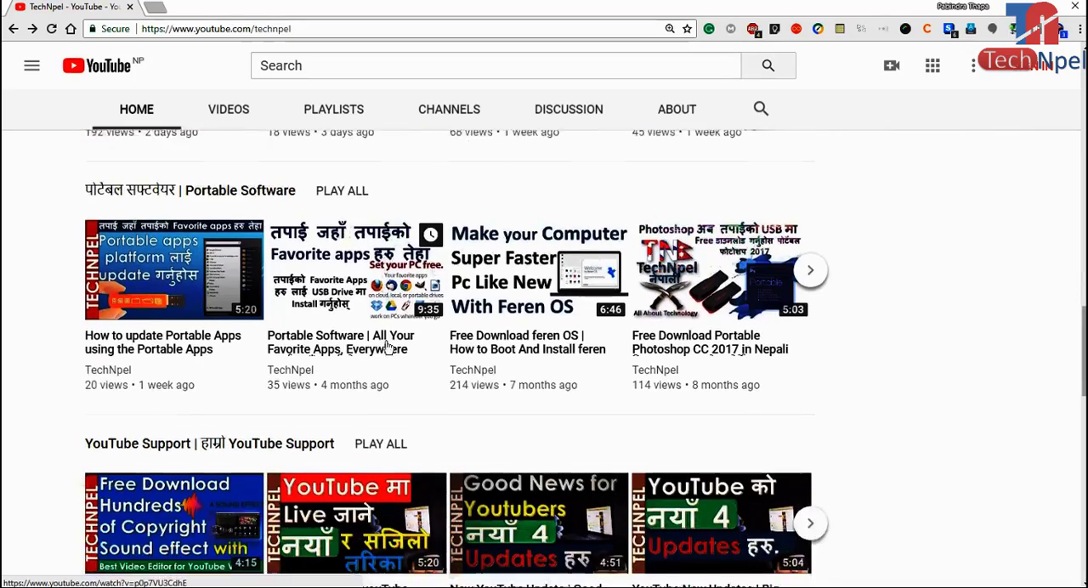
pyautogui.scroll(-3, 412, 361)
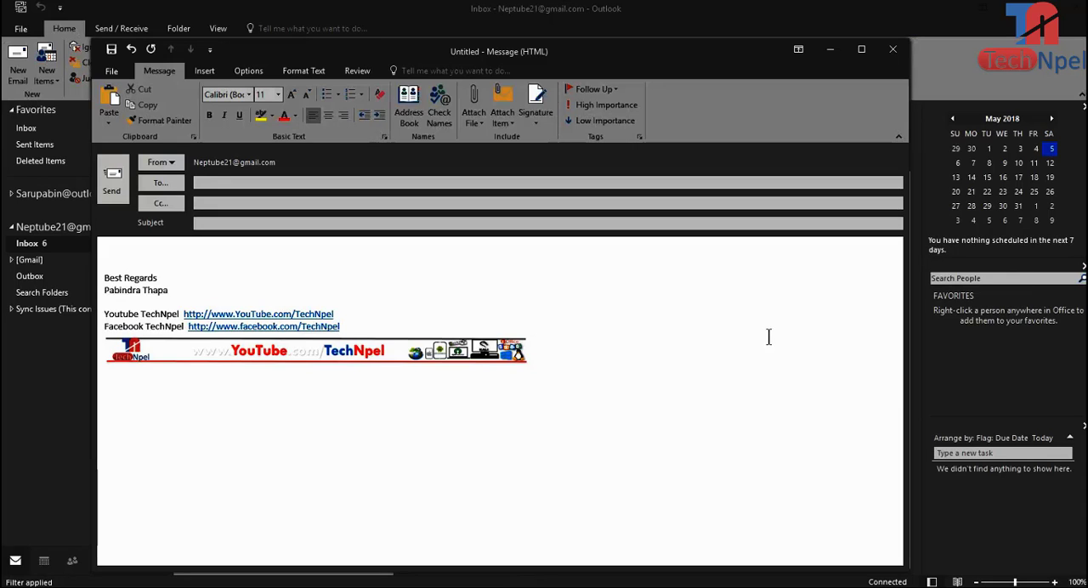
# Step: In Outlook, close the untitled message without saving and open the signature editor from the mail options
pyautogui.click(892, 50)
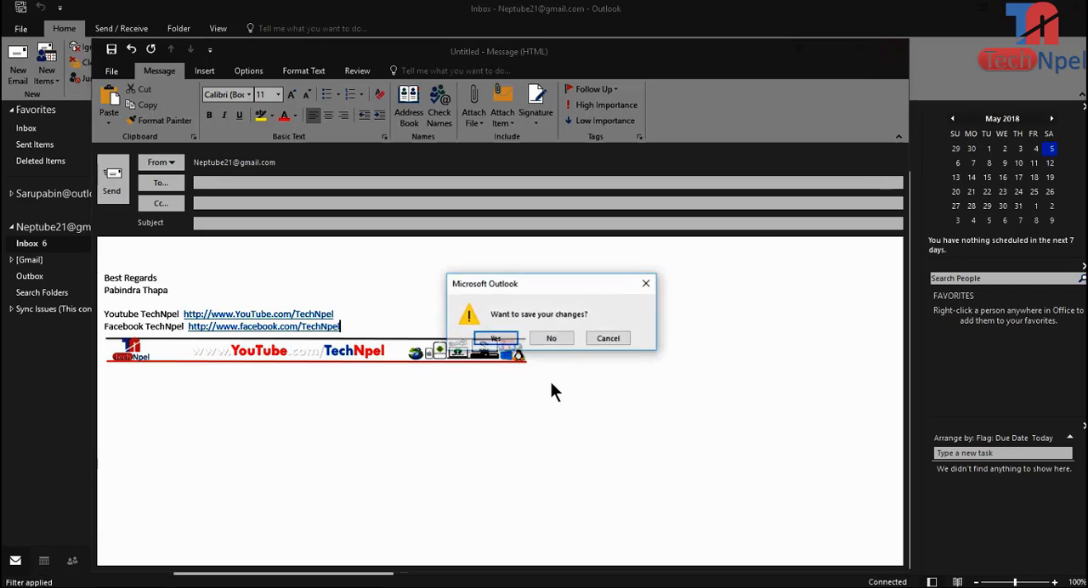
pyautogui.click(553, 338)
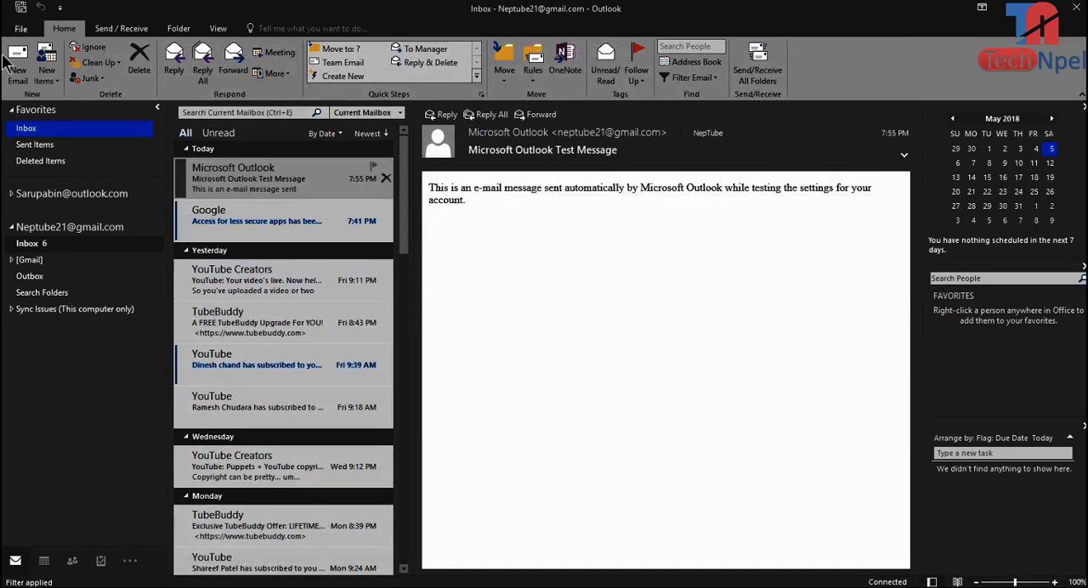
pyautogui.click(23, 34)
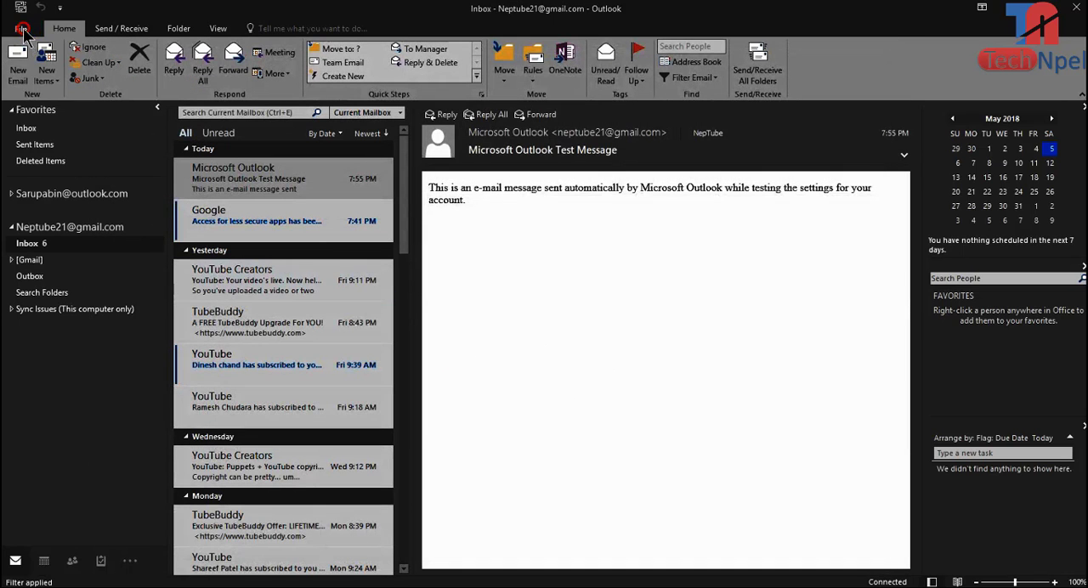
pyautogui.click(44, 233)
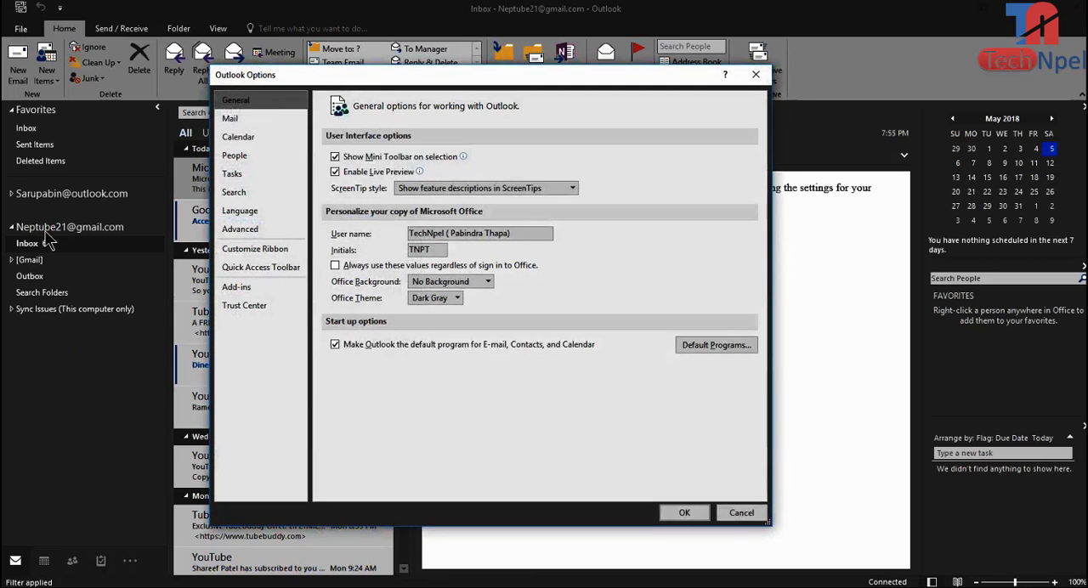
pyautogui.click(244, 124)
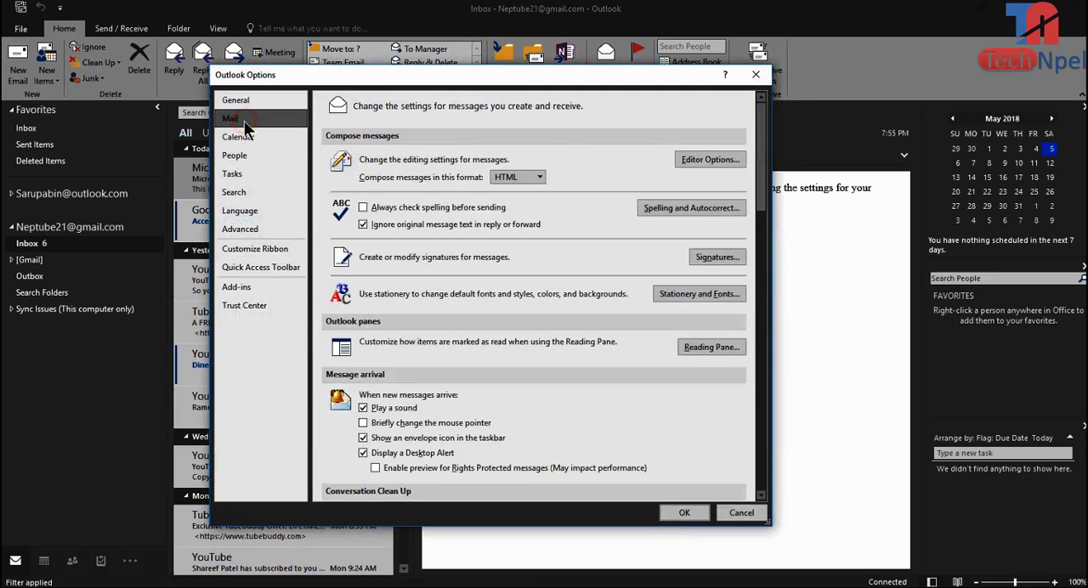
pyautogui.click(694, 260)
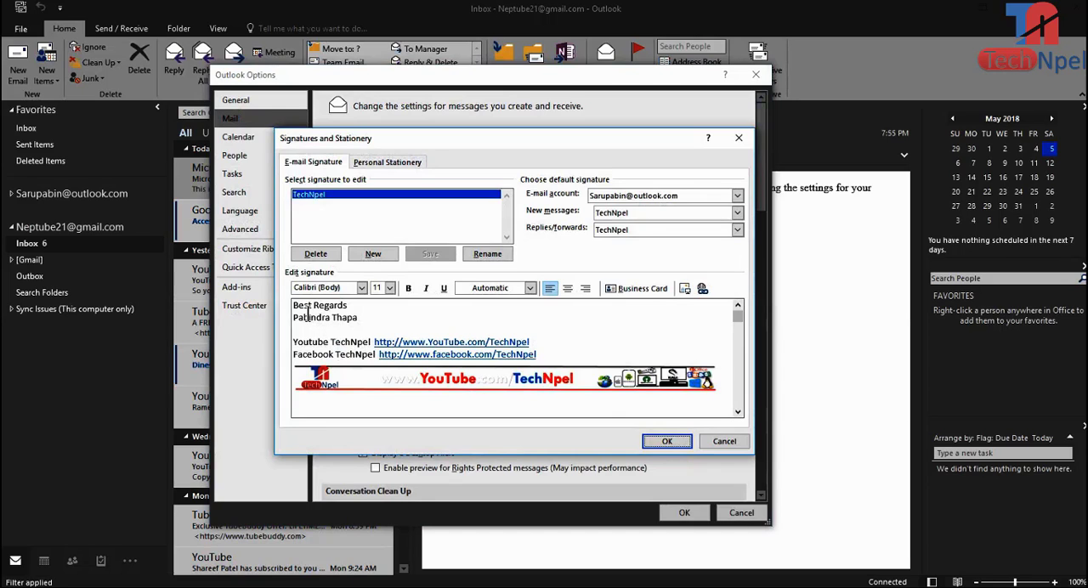
# Step: Insert the email icon picture if_icon-email-material-design_3185260 on the empty line below the banner in the TechNpel signature
pyautogui.moveTo(295, 311); pyautogui.dragTo(527, 411)
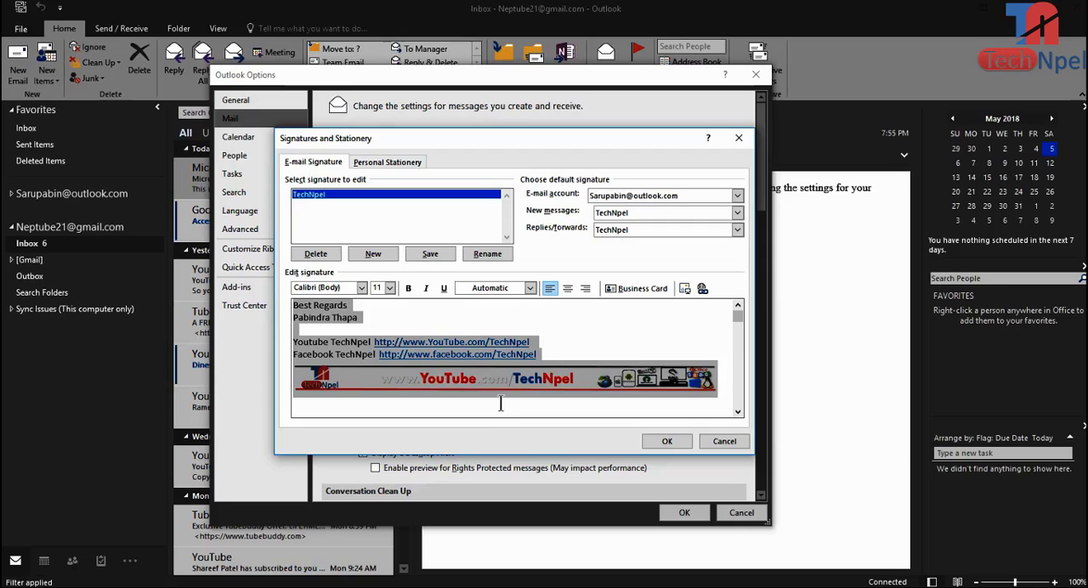
pyautogui.click(368, 393)
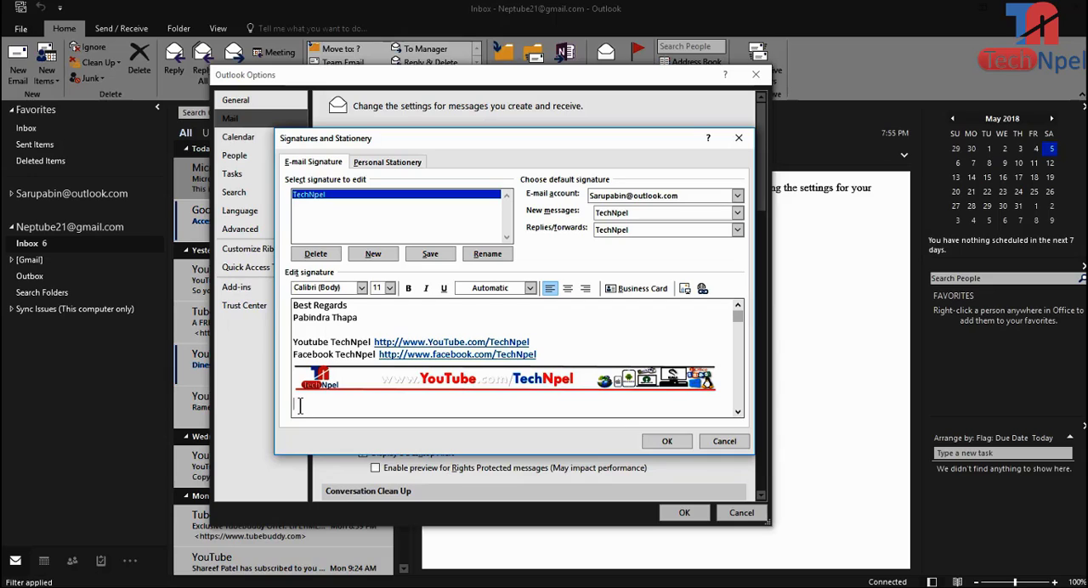
pyautogui.click(685, 289)
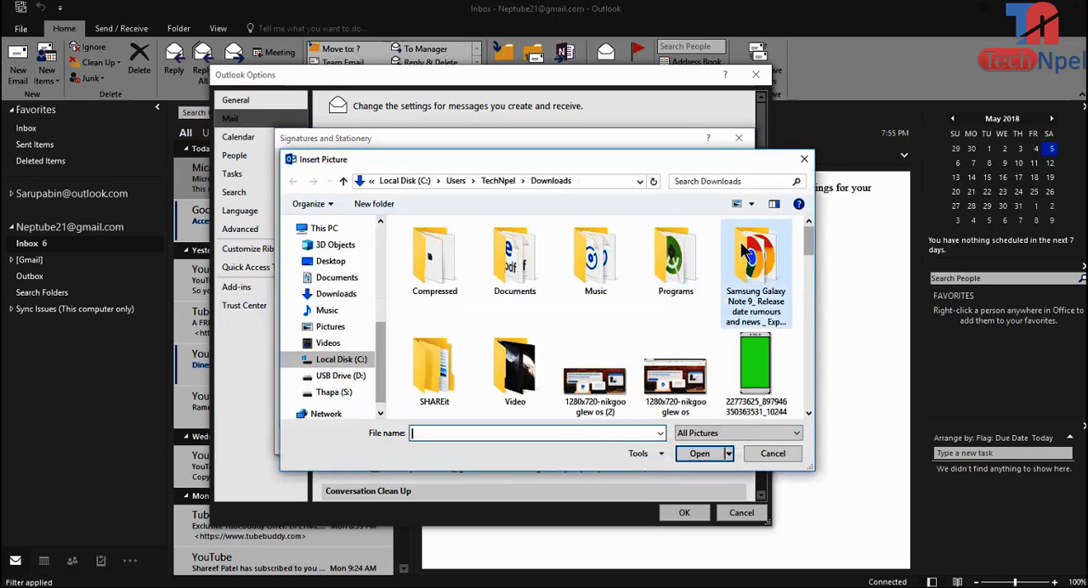
pyautogui.scroll(-5, 741, 243)
pyautogui.click(516, 323)
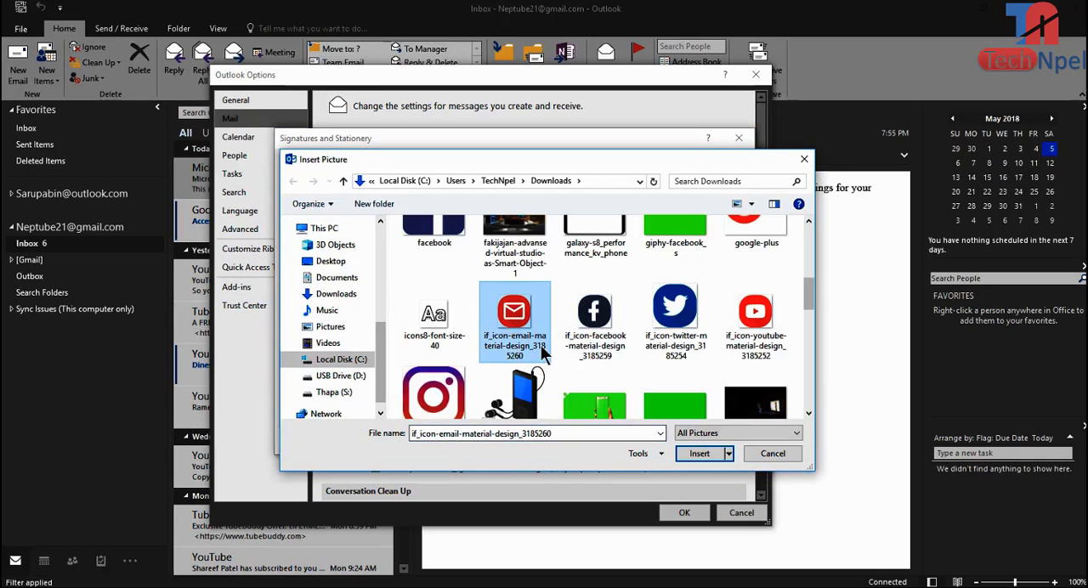
pyautogui.click(699, 454)
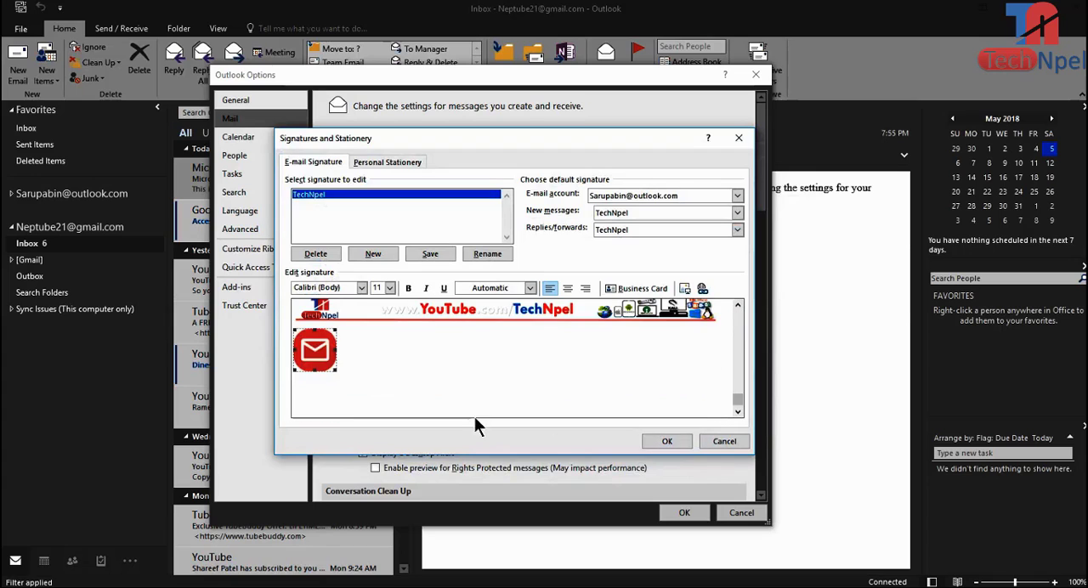
# Step: Insert the Facebook and YouTube icon pictures directly after the email icon in the signature
pyautogui.click(351, 359)
pyautogui.click(686, 289)
pyautogui.click(705, 518)
pyautogui.click(409, 362)
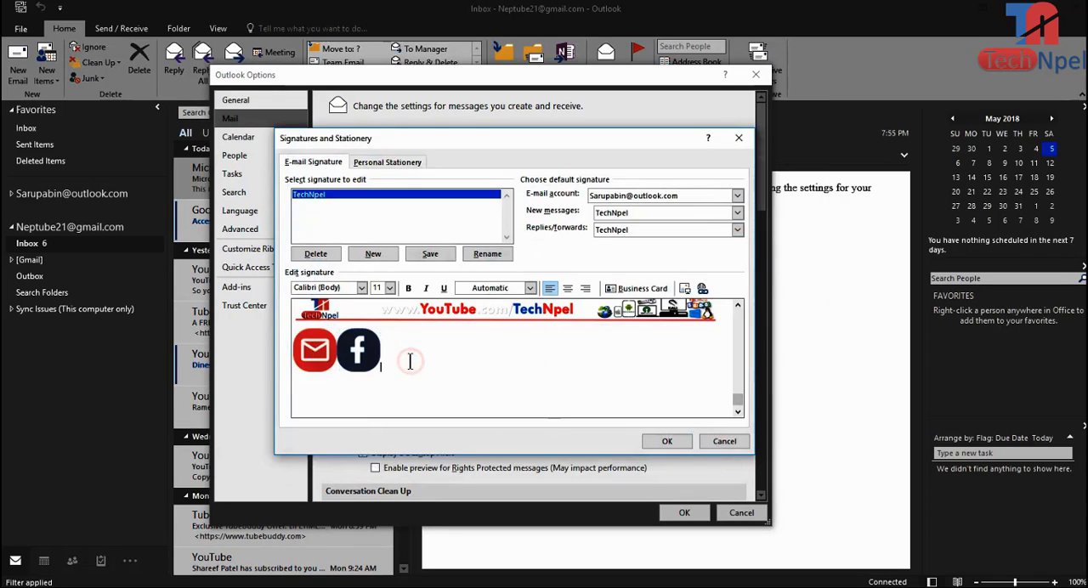
pyautogui.click(361, 362)
pyautogui.click(392, 363)
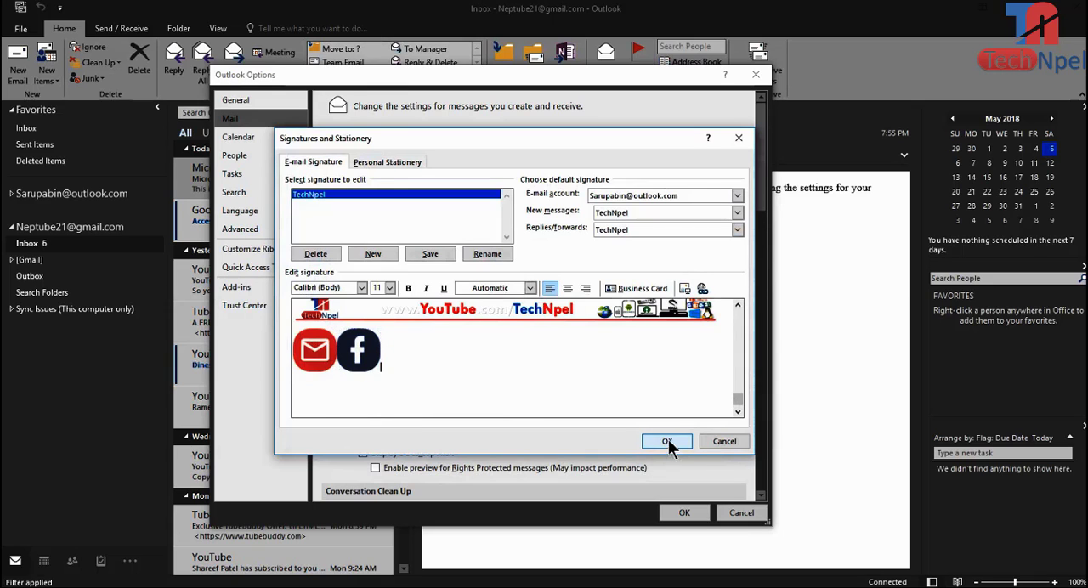
pyautogui.click(703, 288)
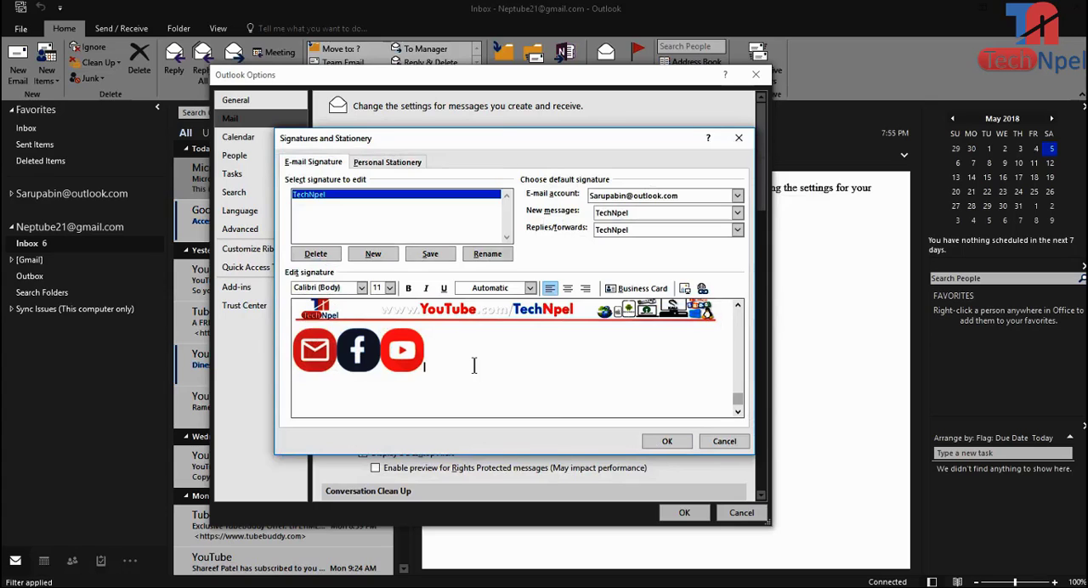
pyautogui.click(738, 305)
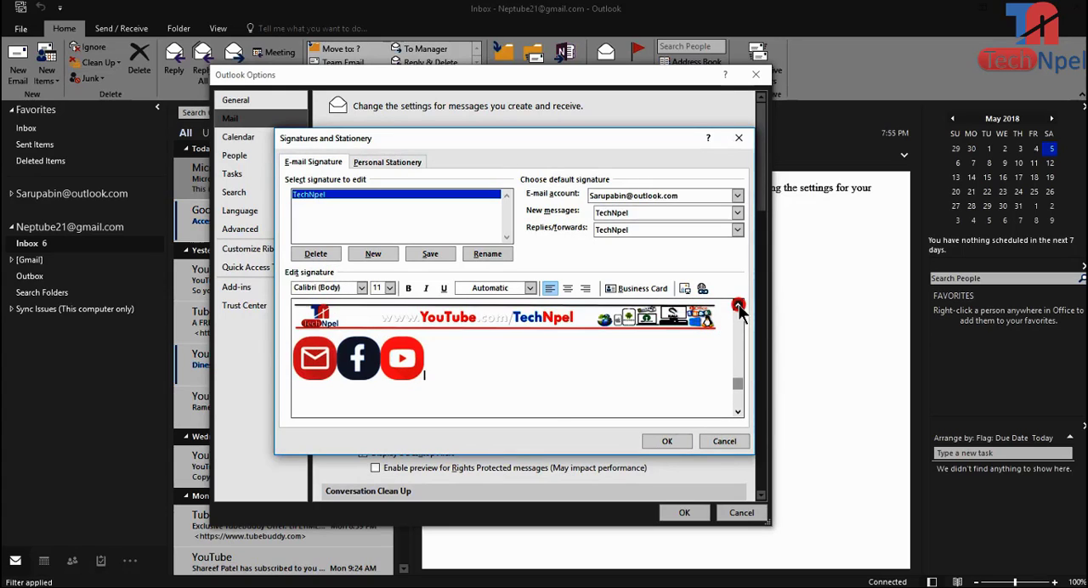
pyautogui.click(738, 305)
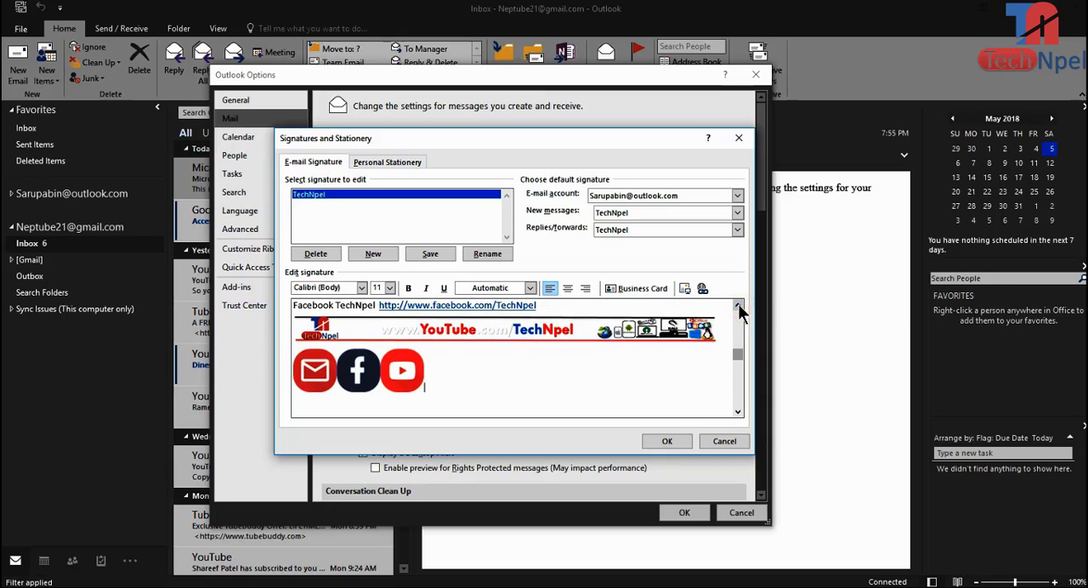
pyautogui.click(476, 330)
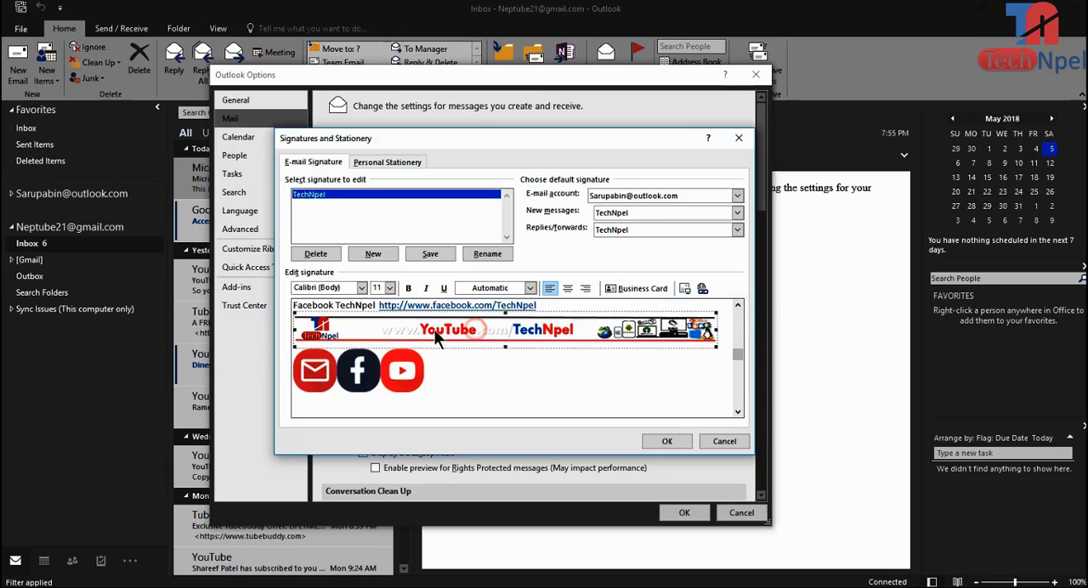
pyautogui.click(512, 368)
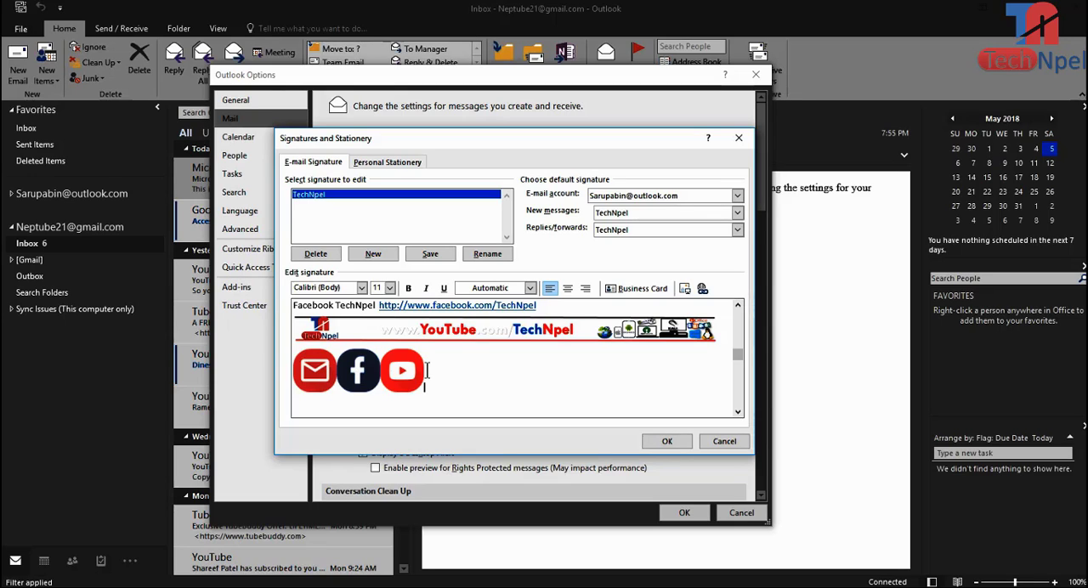
pyautogui.click(738, 307)
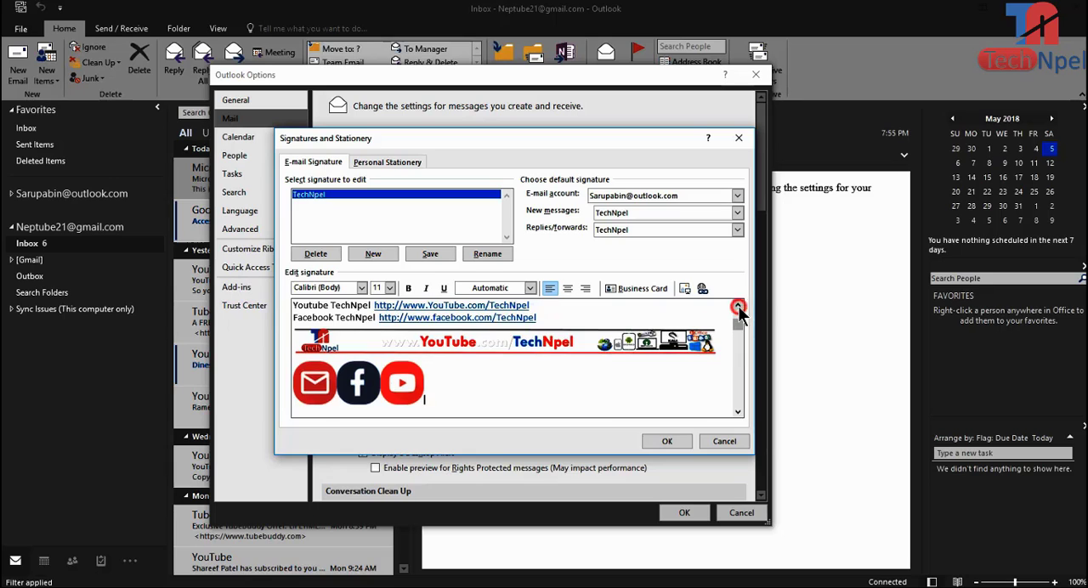
pyautogui.click(738, 307)
pyautogui.click(396, 317)
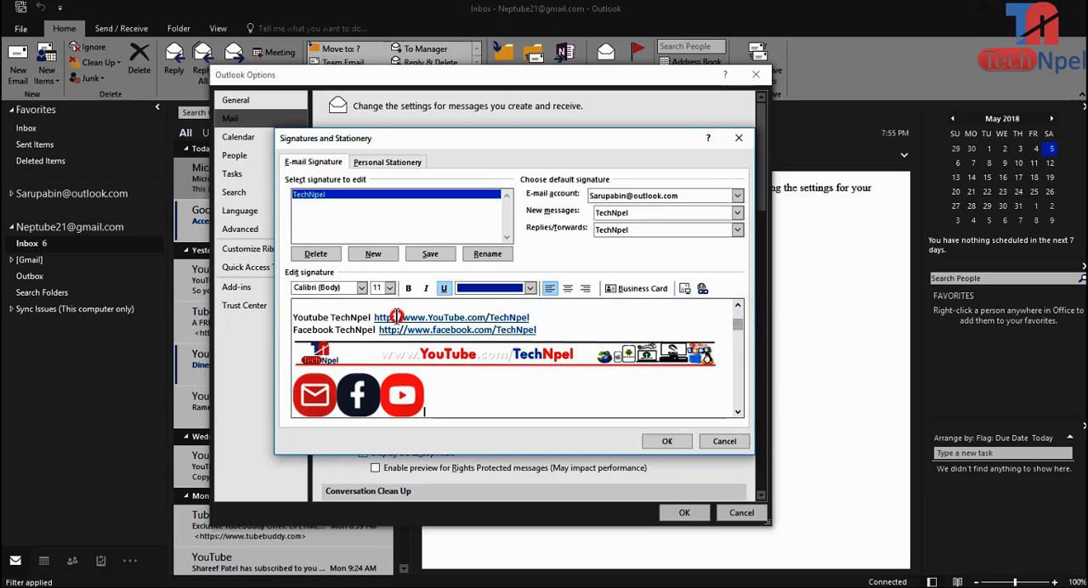
pyautogui.moveTo(395, 317); pyautogui.dragTo(530, 318)
pyautogui.hotkey('ctrl', 'c')
pyautogui.rightClick(531, 323)
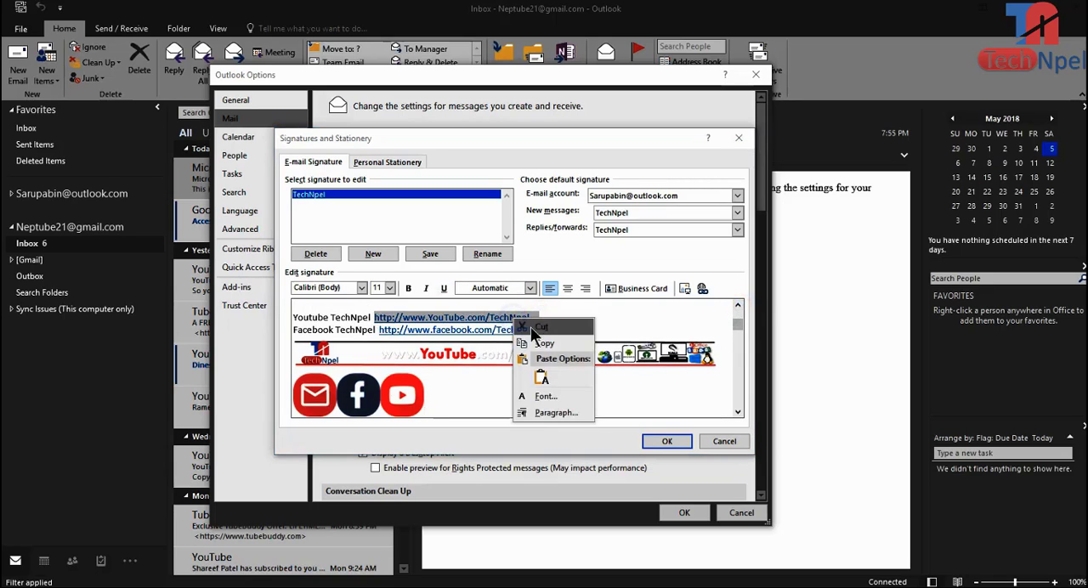
pyautogui.click(544, 343)
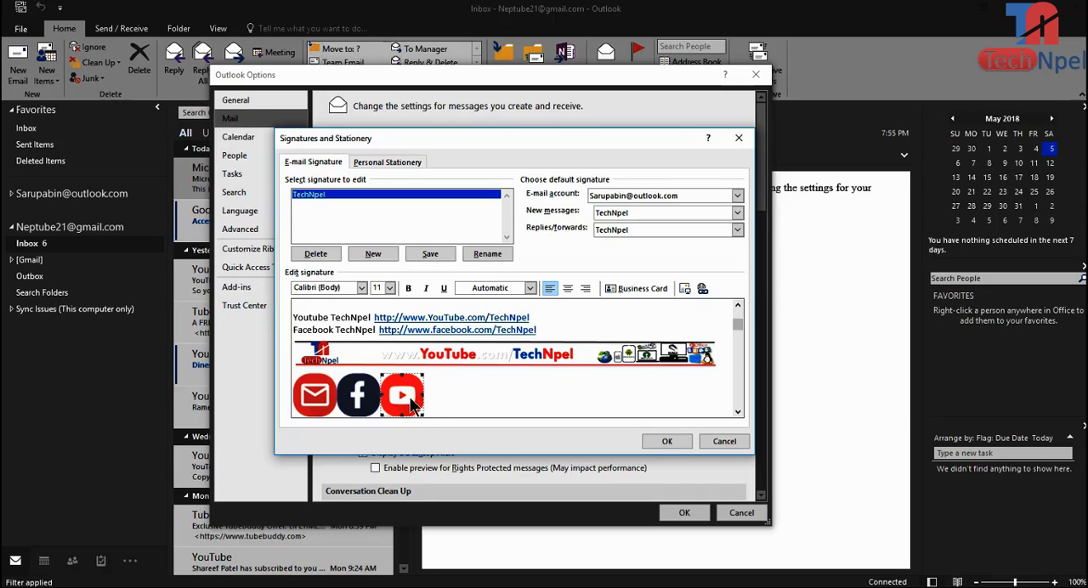
pyautogui.click(702, 289)
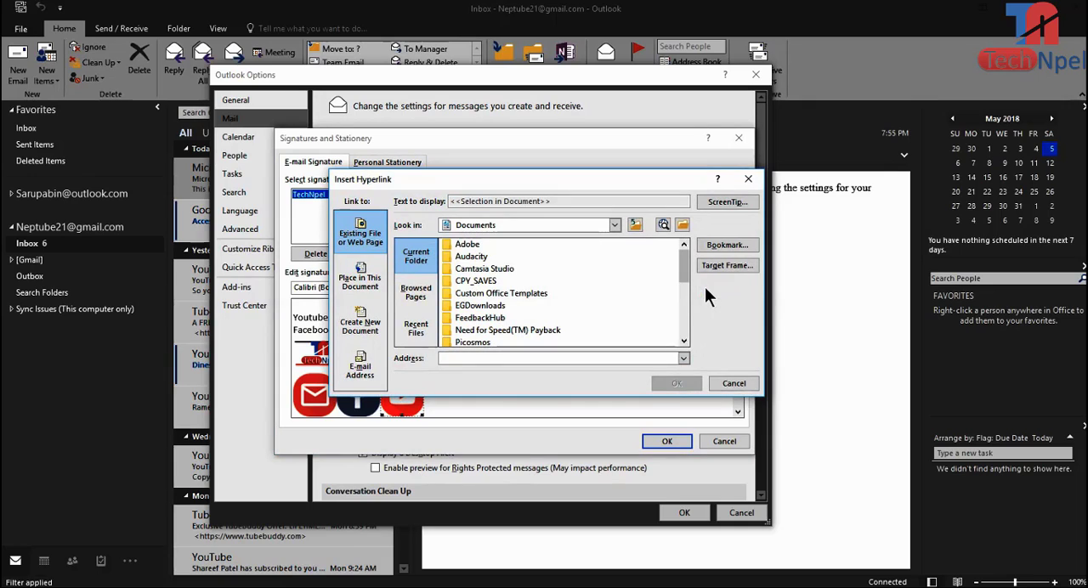
pyautogui.click(457, 358)
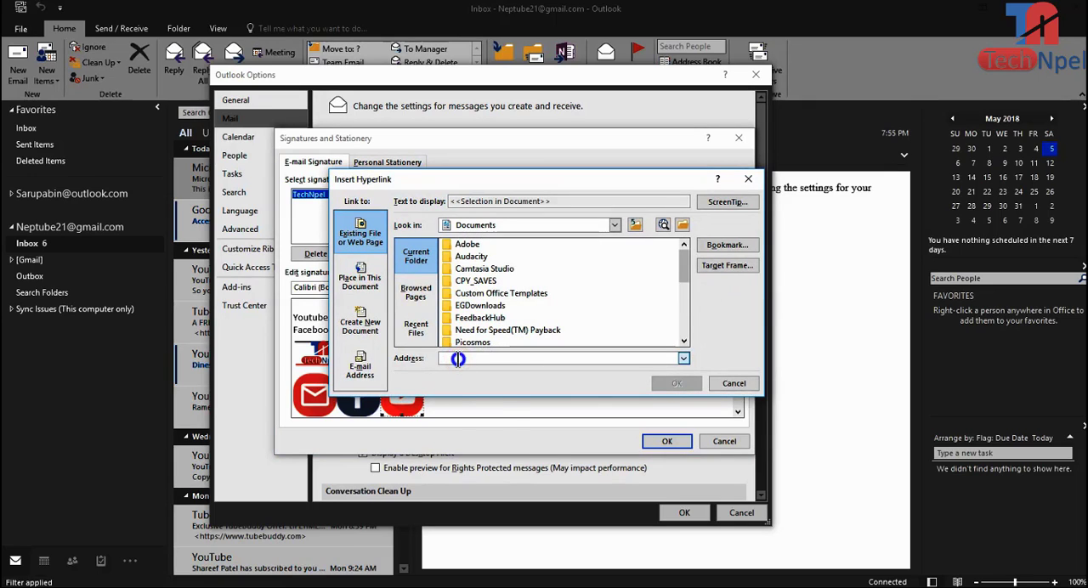
pyautogui.rightClick(458, 359)
pyautogui.click(483, 394)
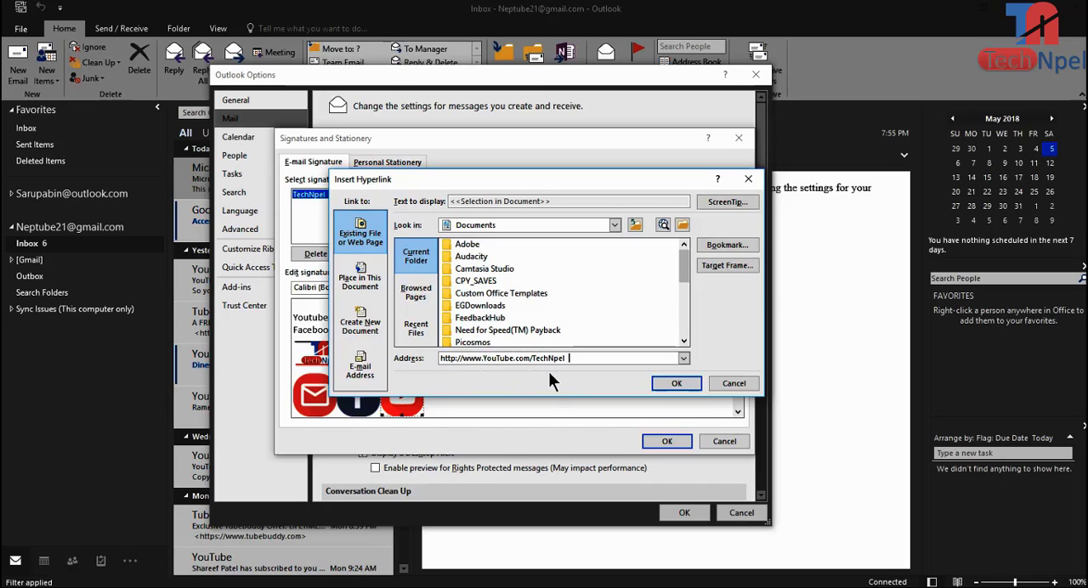
pyautogui.click(674, 382)
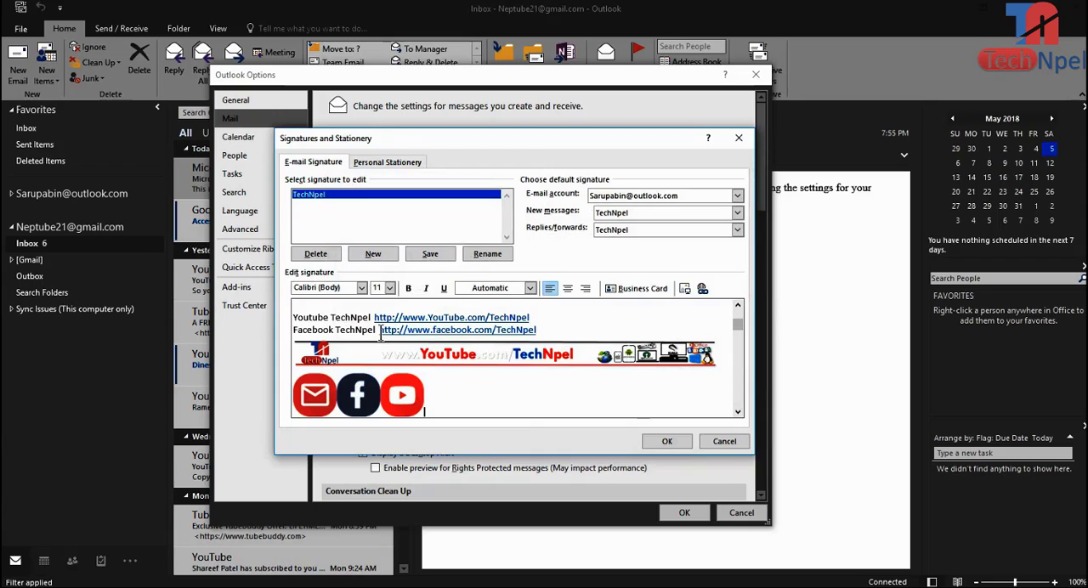
pyautogui.moveTo(380, 331); pyautogui.dragTo(548, 325)
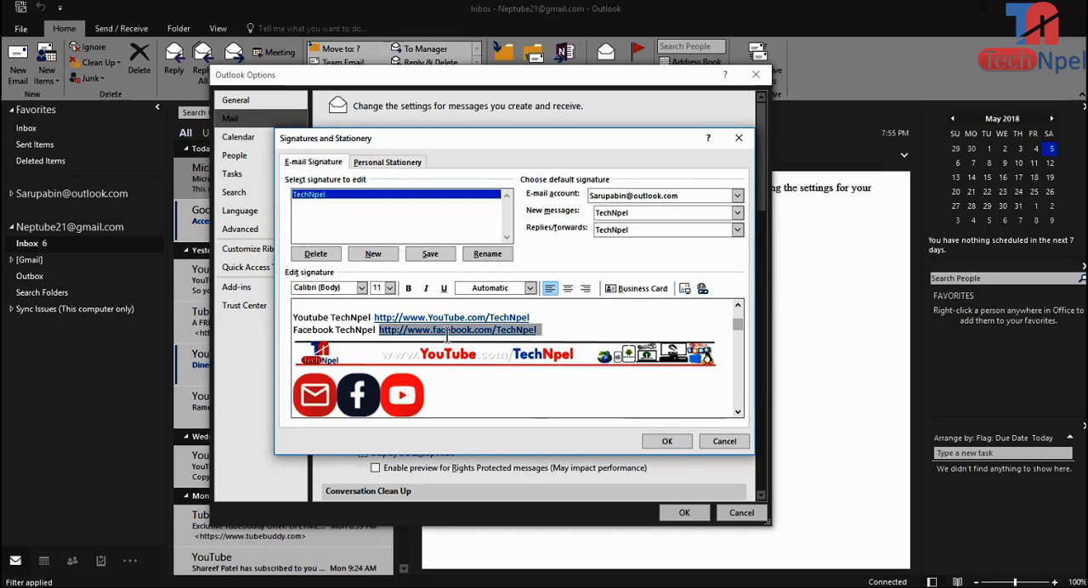
pyautogui.click(364, 400)
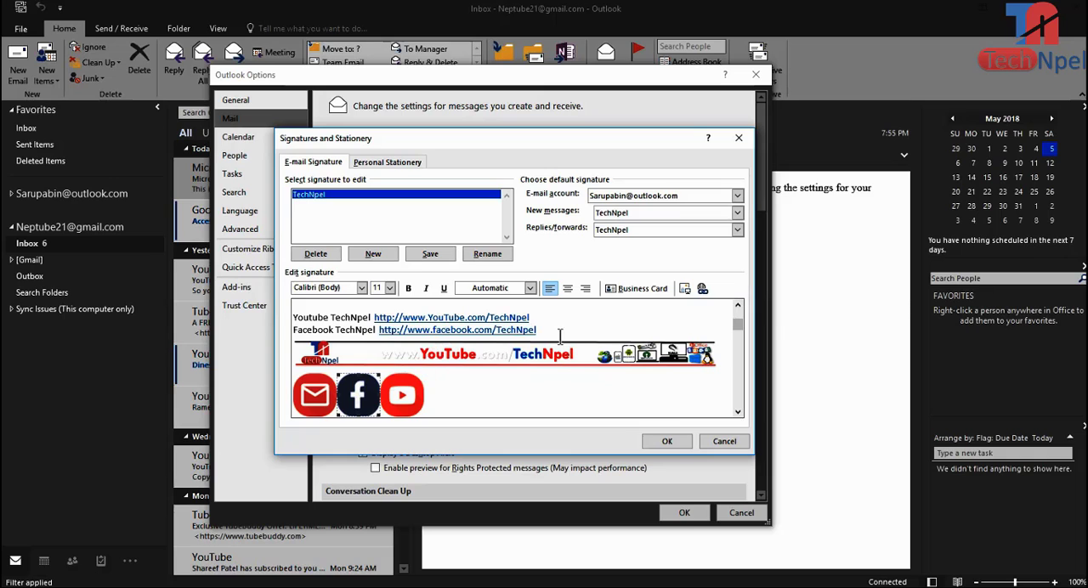
pyautogui.click(703, 289)
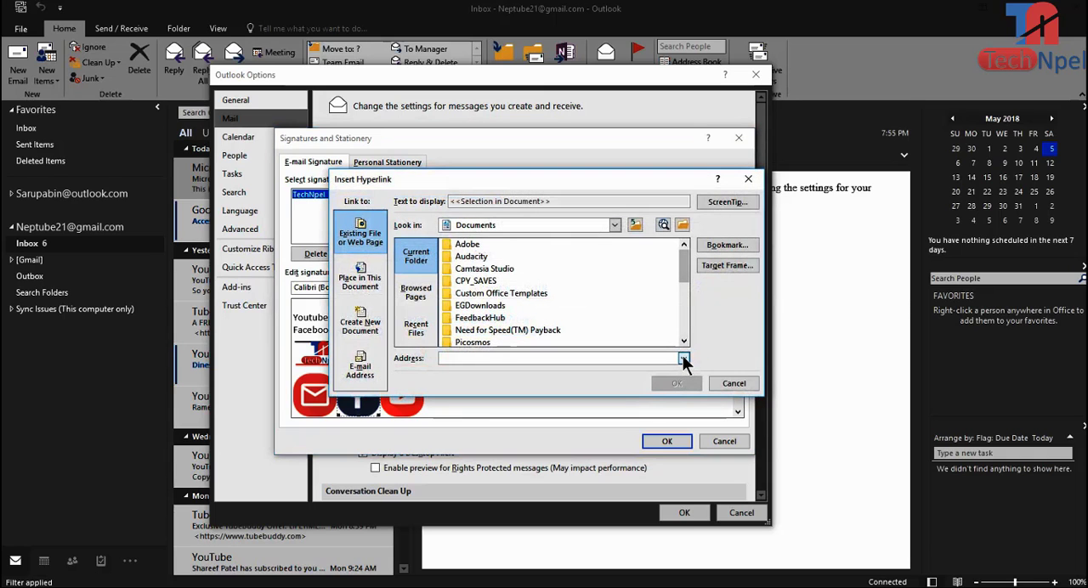
pyautogui.click(684, 359)
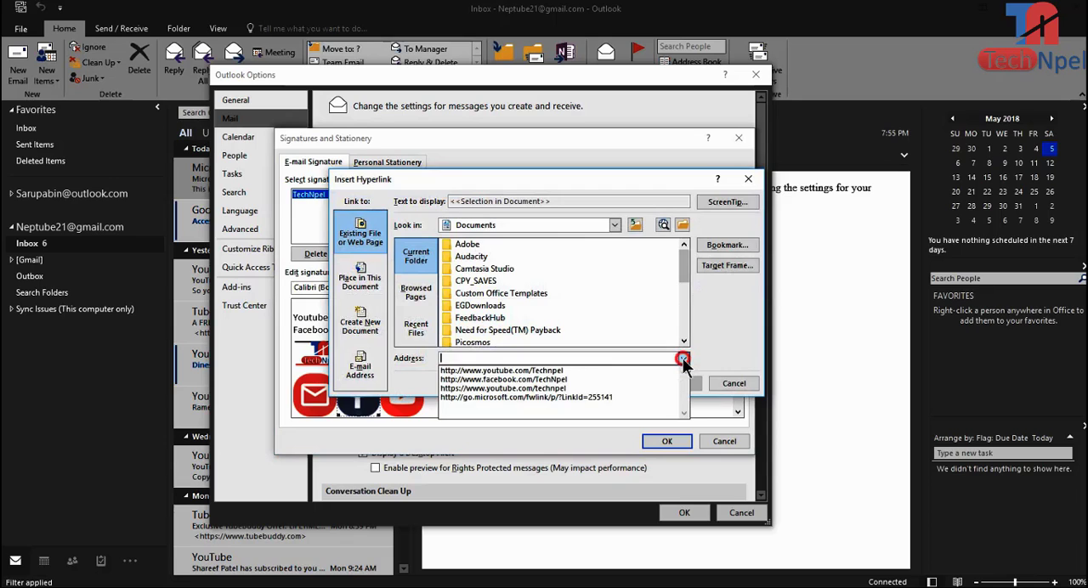
pyautogui.click(555, 379)
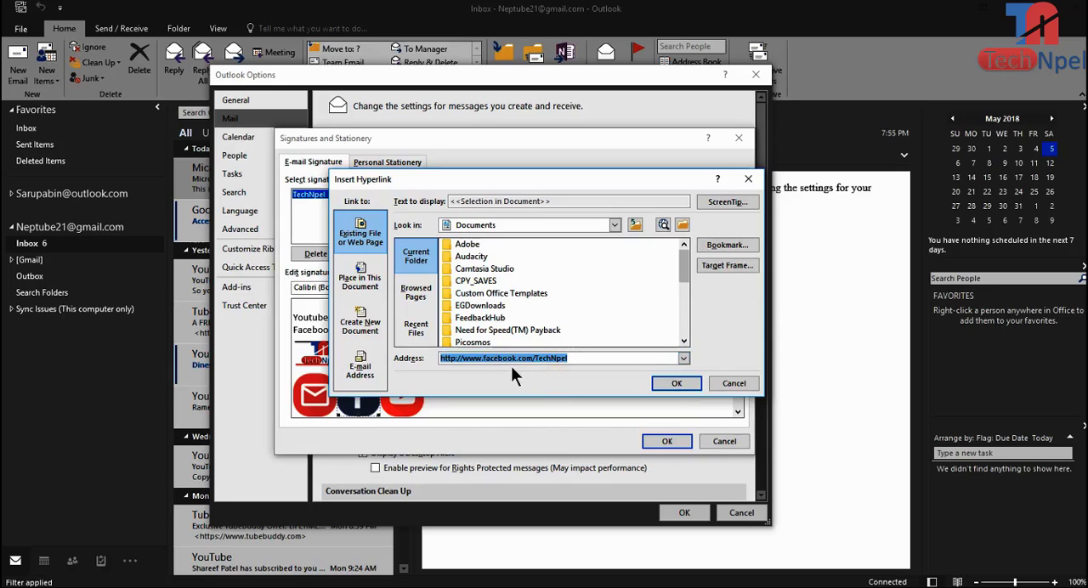
pyautogui.click(677, 383)
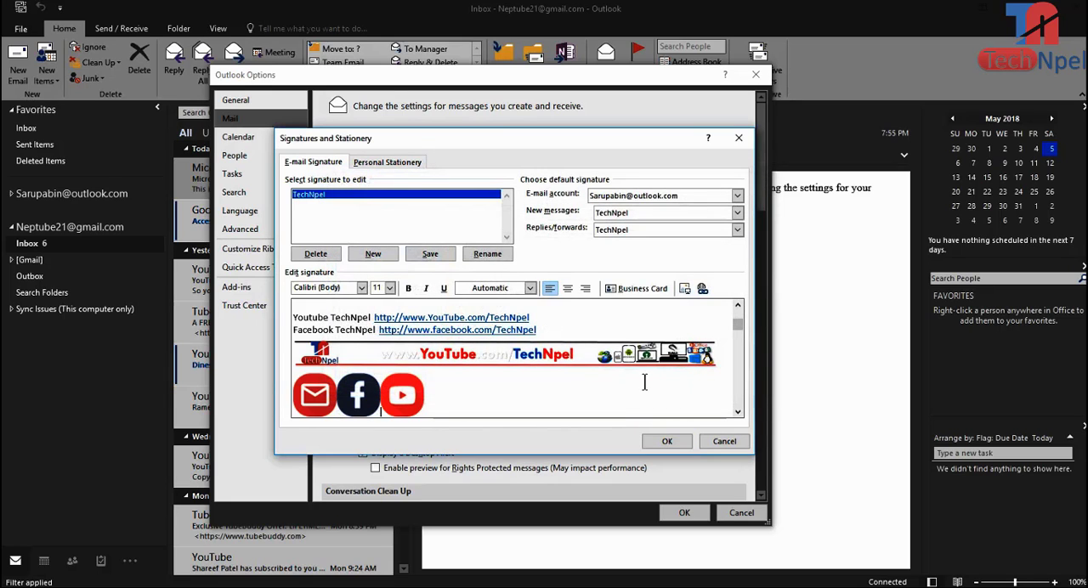
pyautogui.click(326, 401)
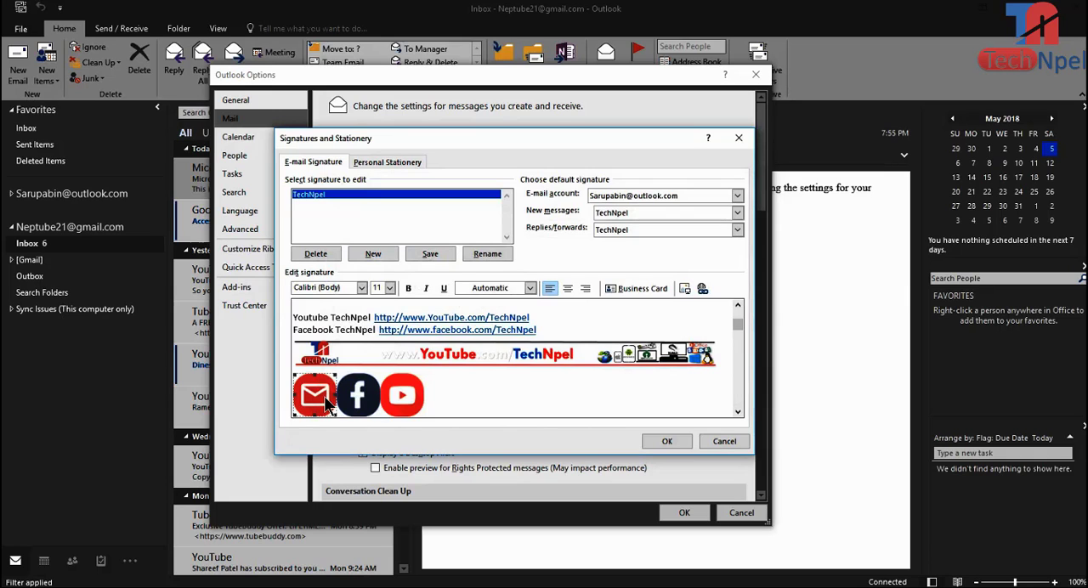
pyautogui.click(703, 290)
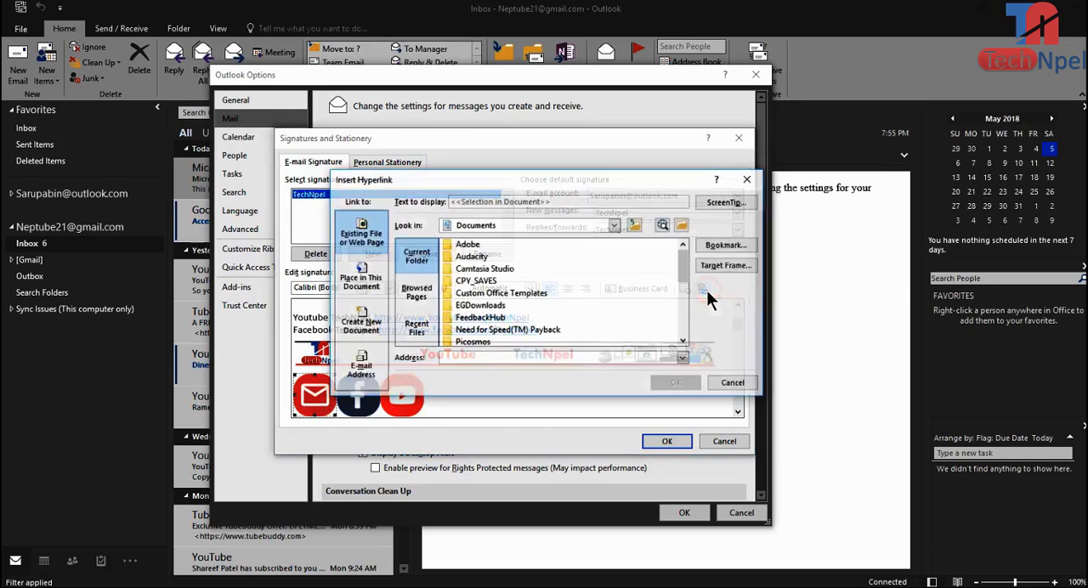
pyautogui.click(685, 358)
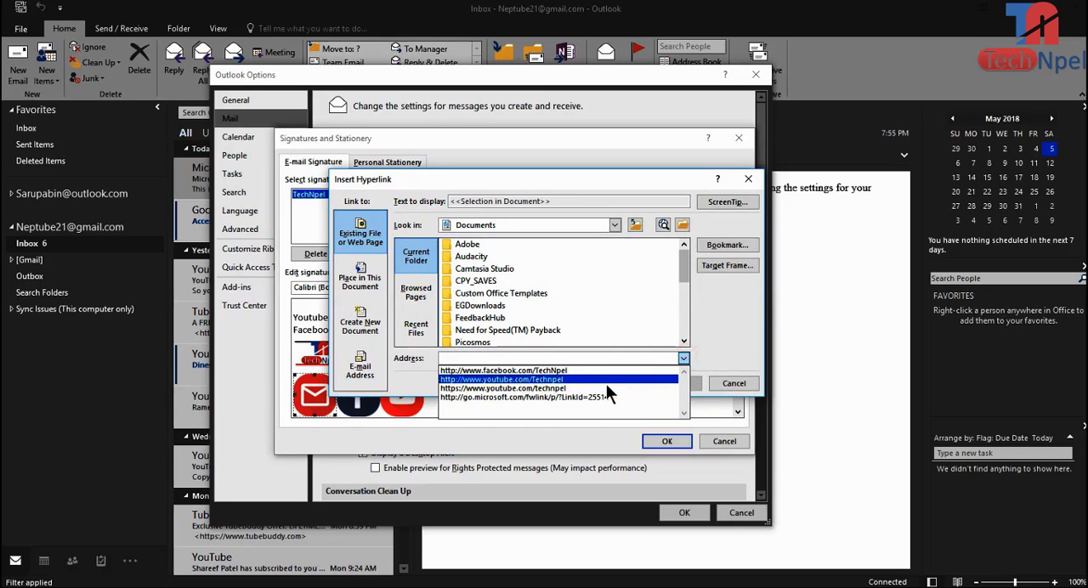
pyautogui.click(590, 387)
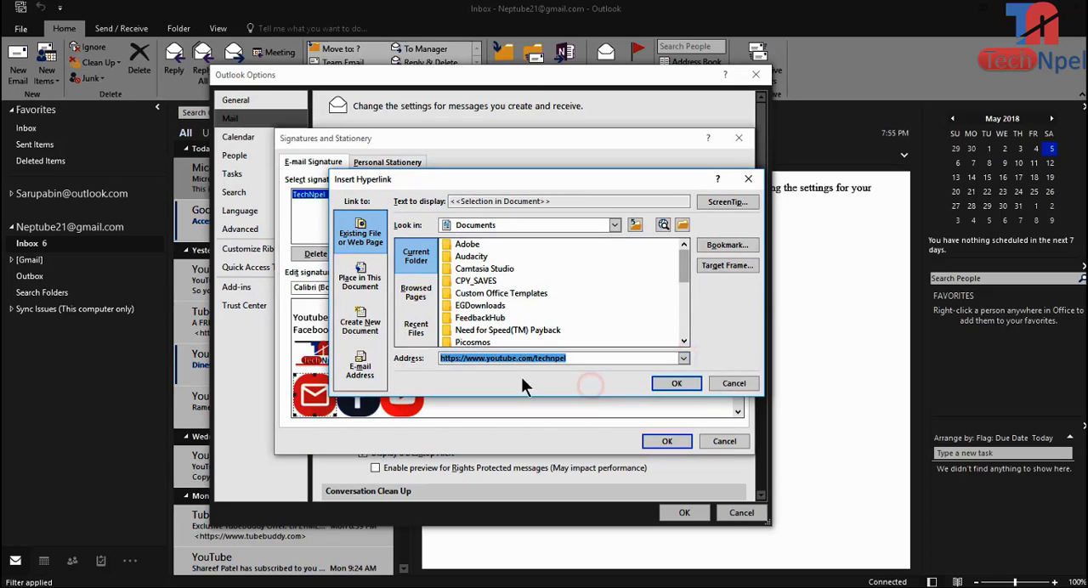
pyautogui.click(673, 385)
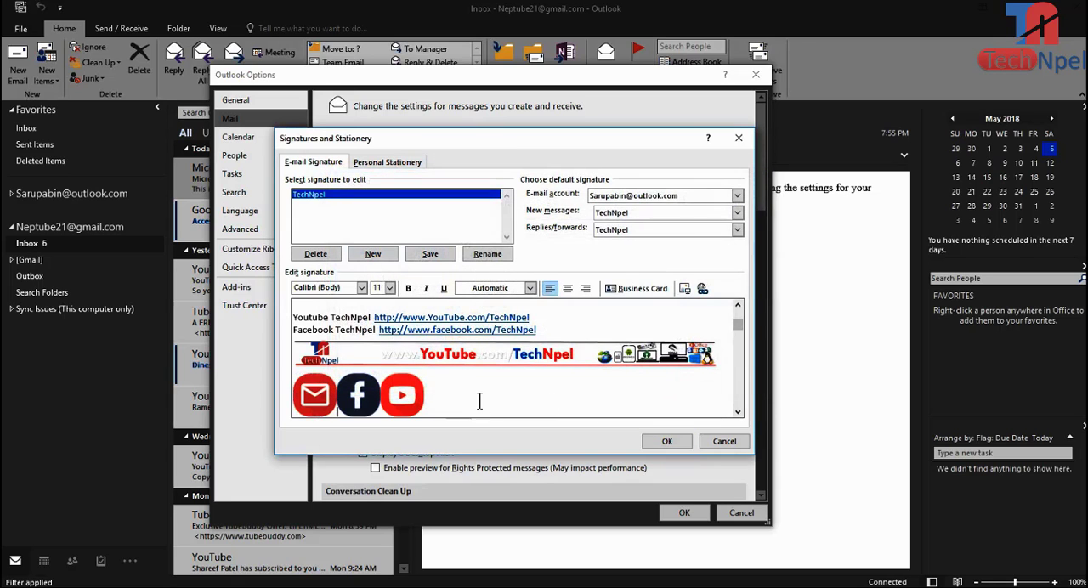
# Step: Delete the YouTube and Facebook text lines with their web addresses from above the signature's banner
pyautogui.click(446, 390)
pyautogui.moveTo(375, 317); pyautogui.dragTo(538, 316)
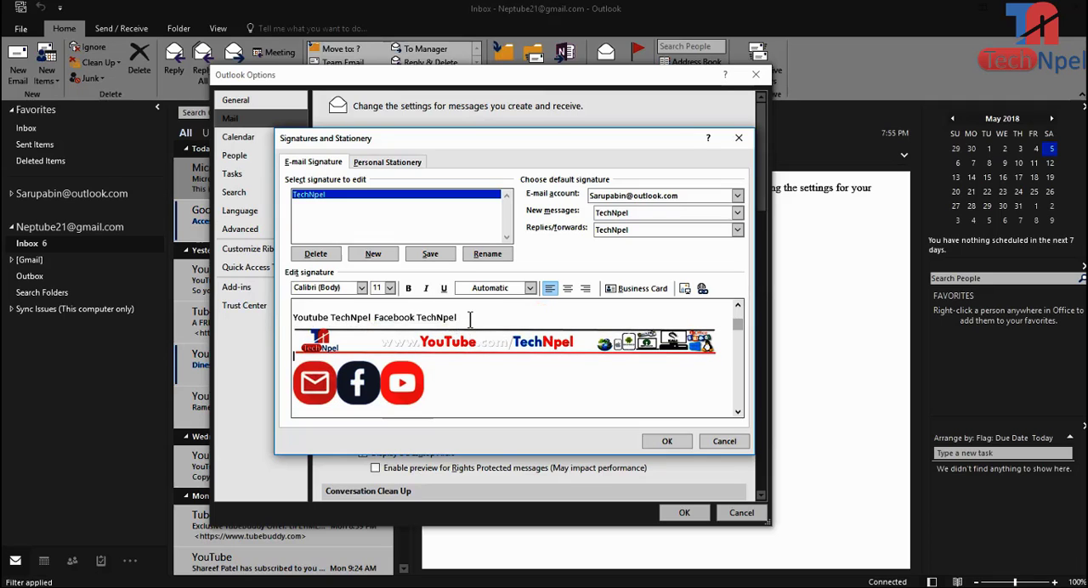
pyautogui.moveTo(471, 319); pyautogui.dragTo(273, 322)
pyautogui.press('BackSpace')
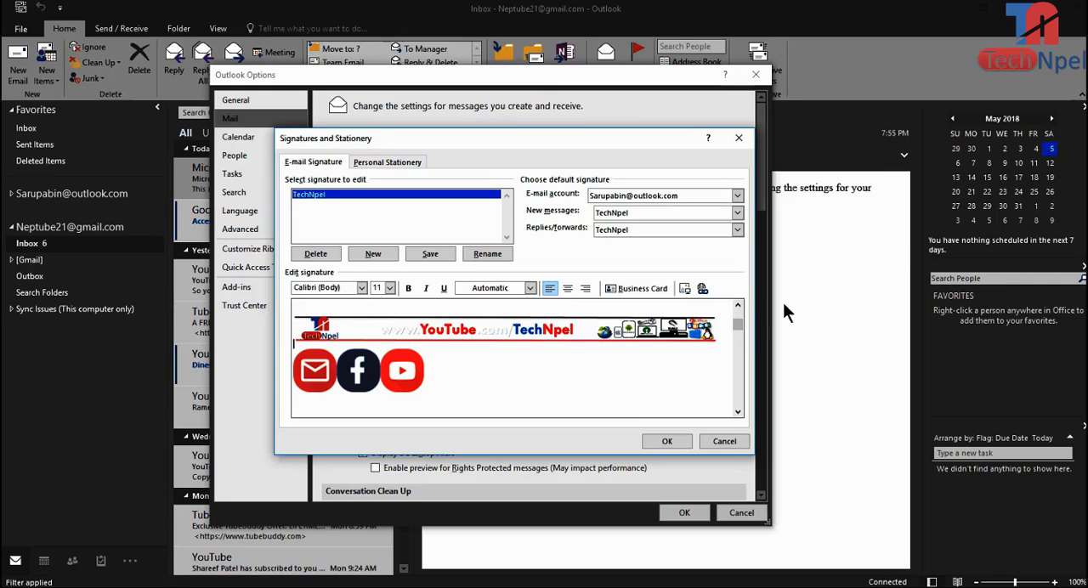
# Step: Add an empty line between the sender's name and the banner, then save the signature and close the Outlook options
pyautogui.click(739, 306)
pyautogui.click(739, 306)
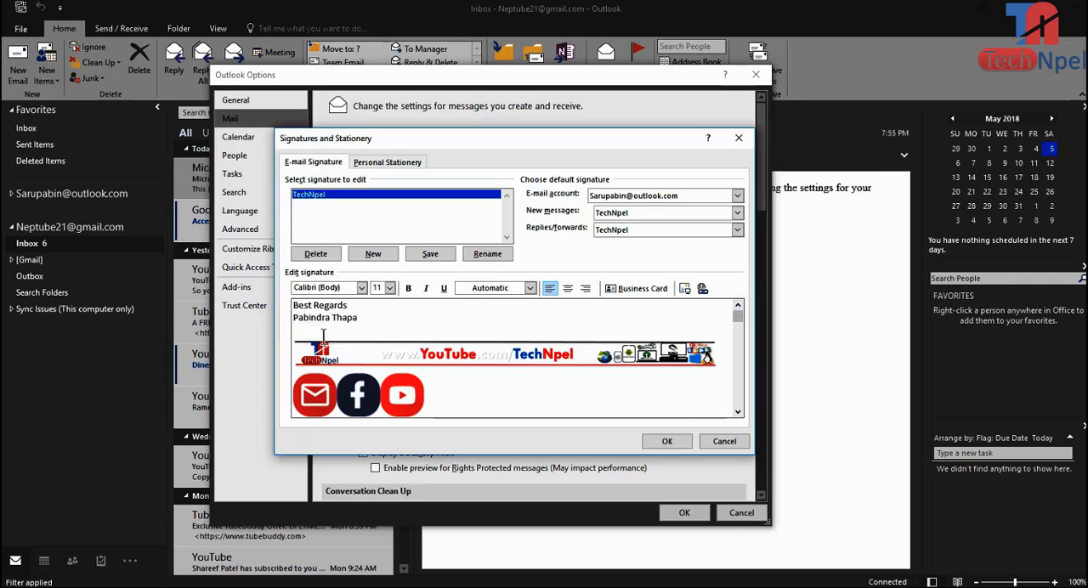
pyautogui.press('Return')
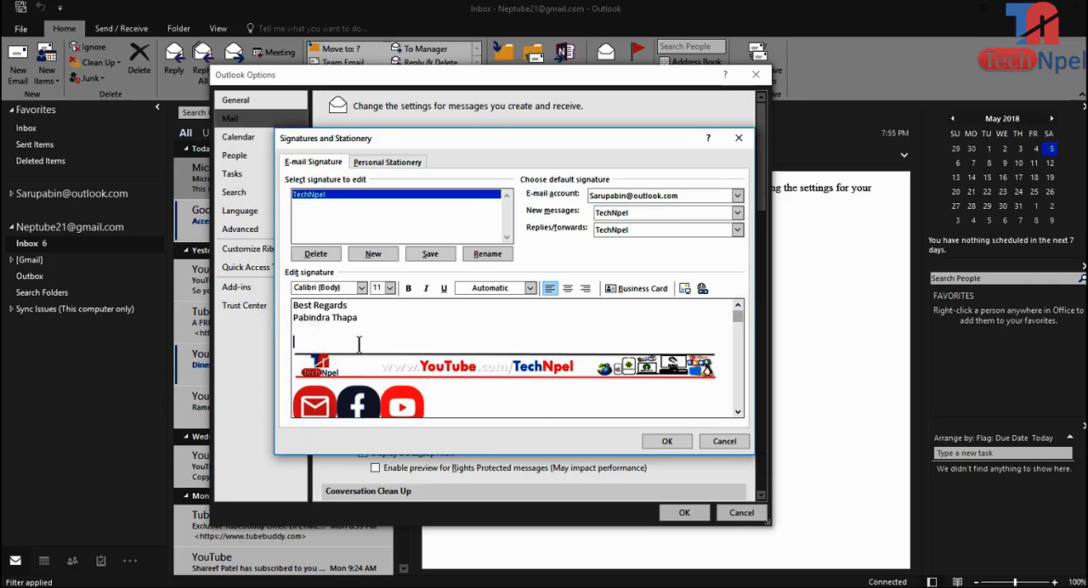
pyautogui.click(677, 439)
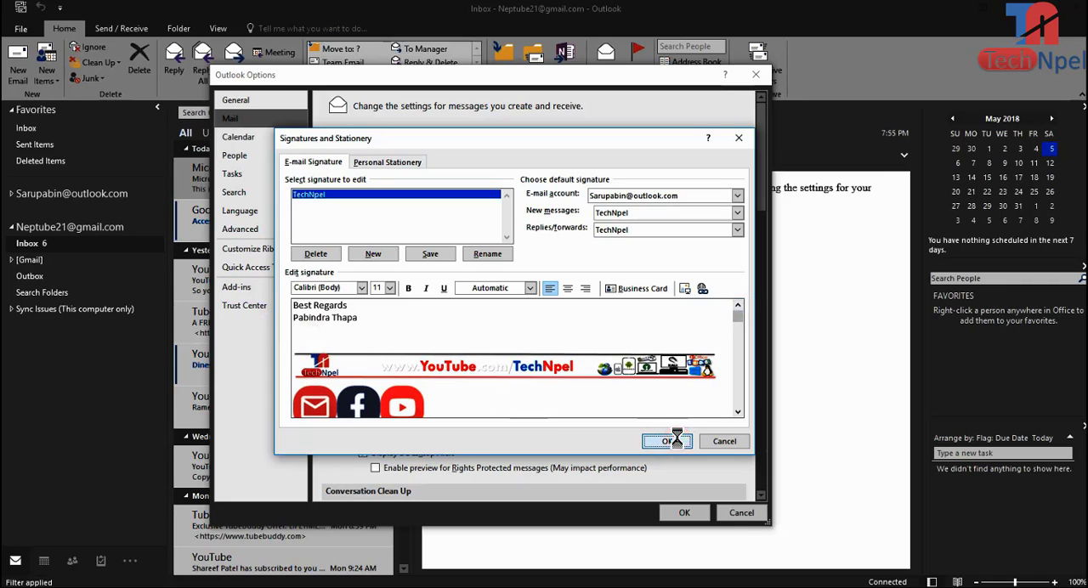
pyautogui.click(685, 513)
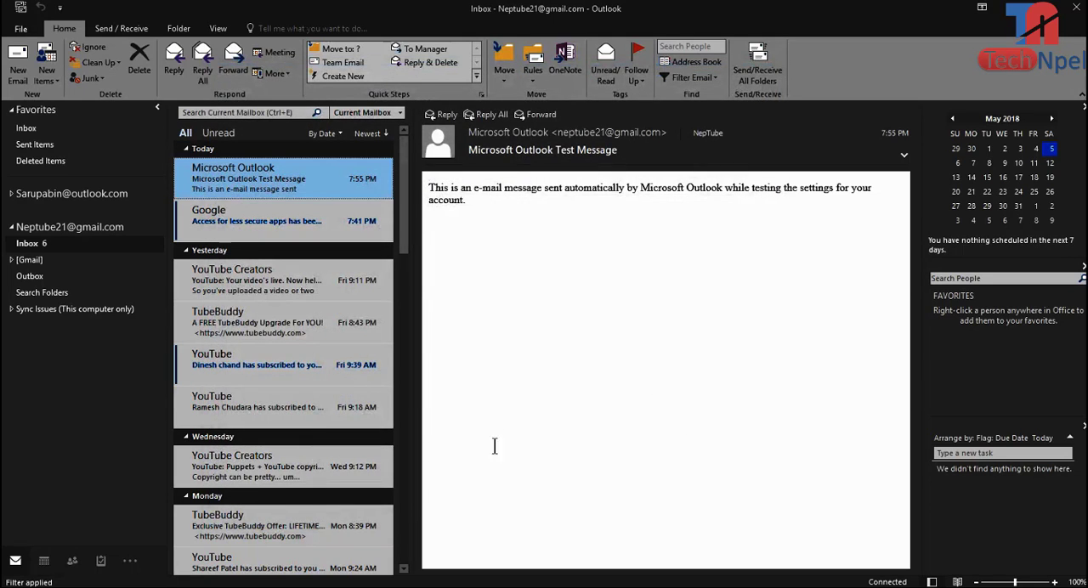
# Step: Create a new email message and insert the TechNpel signature into its body
pyautogui.click(19, 72)
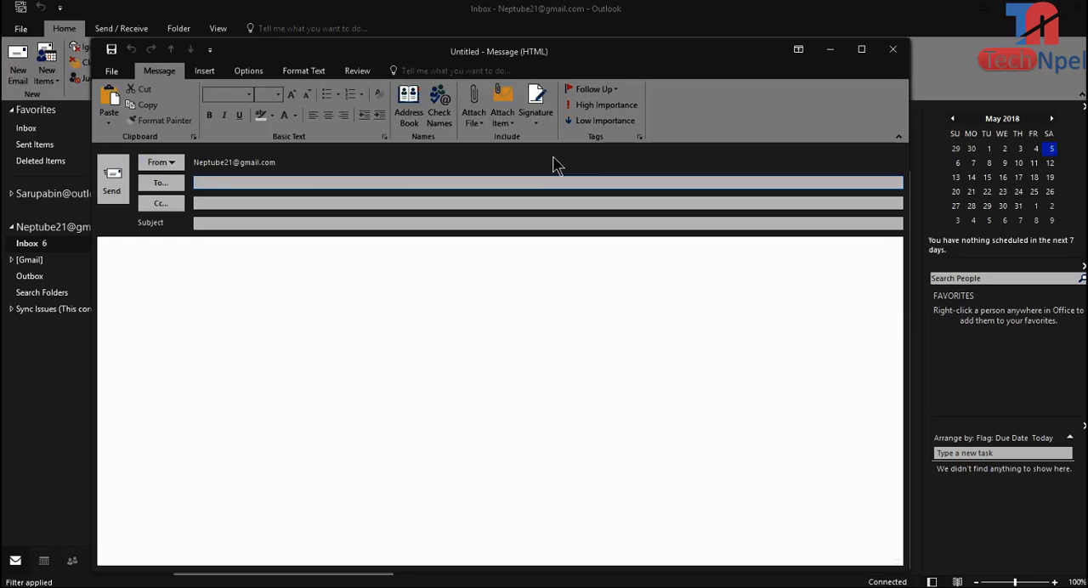
pyautogui.click(536, 123)
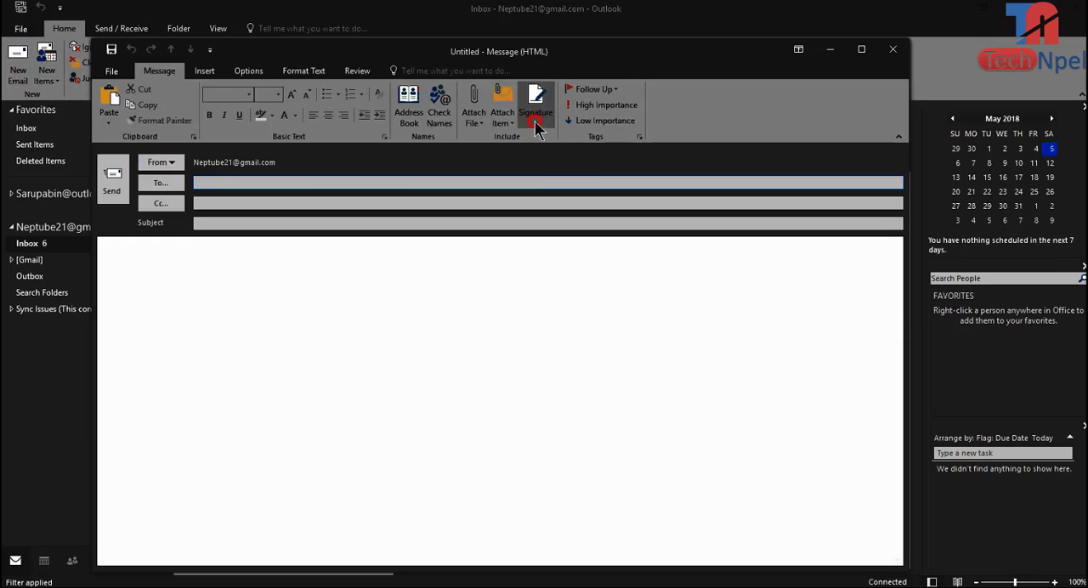
pyautogui.click(562, 143)
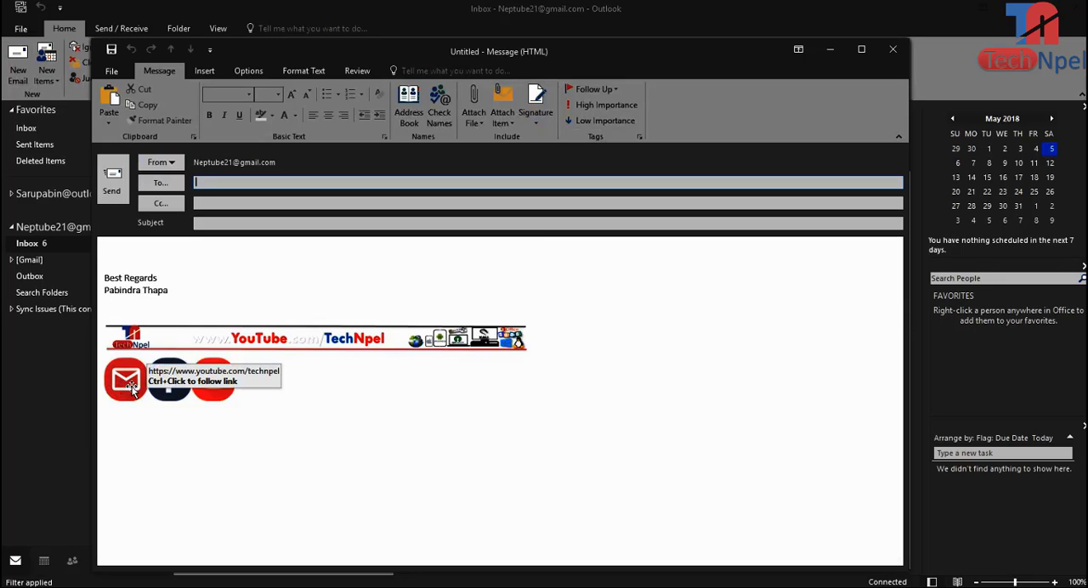
pyautogui.click(114, 307)
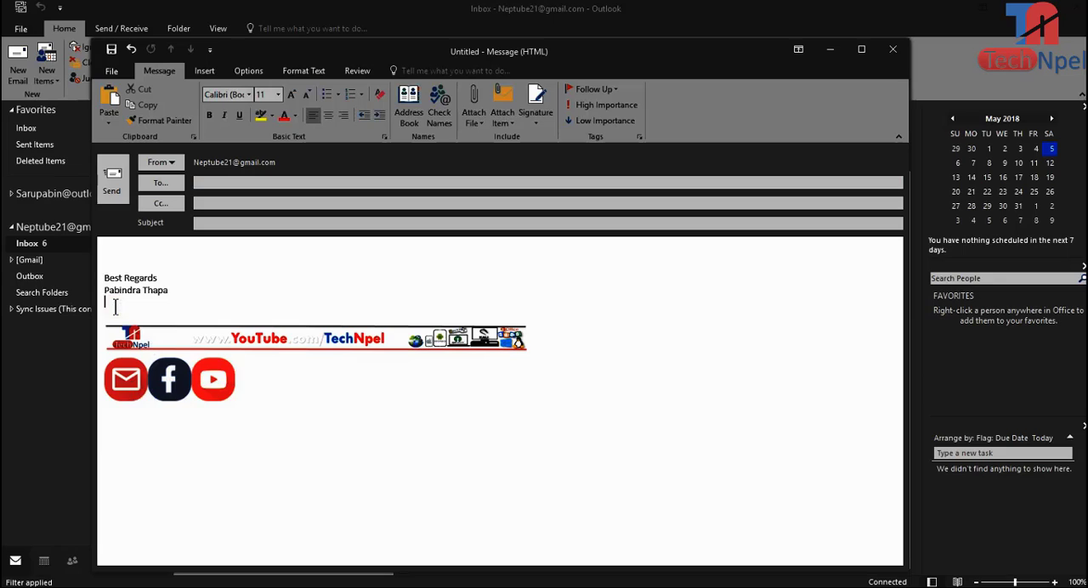